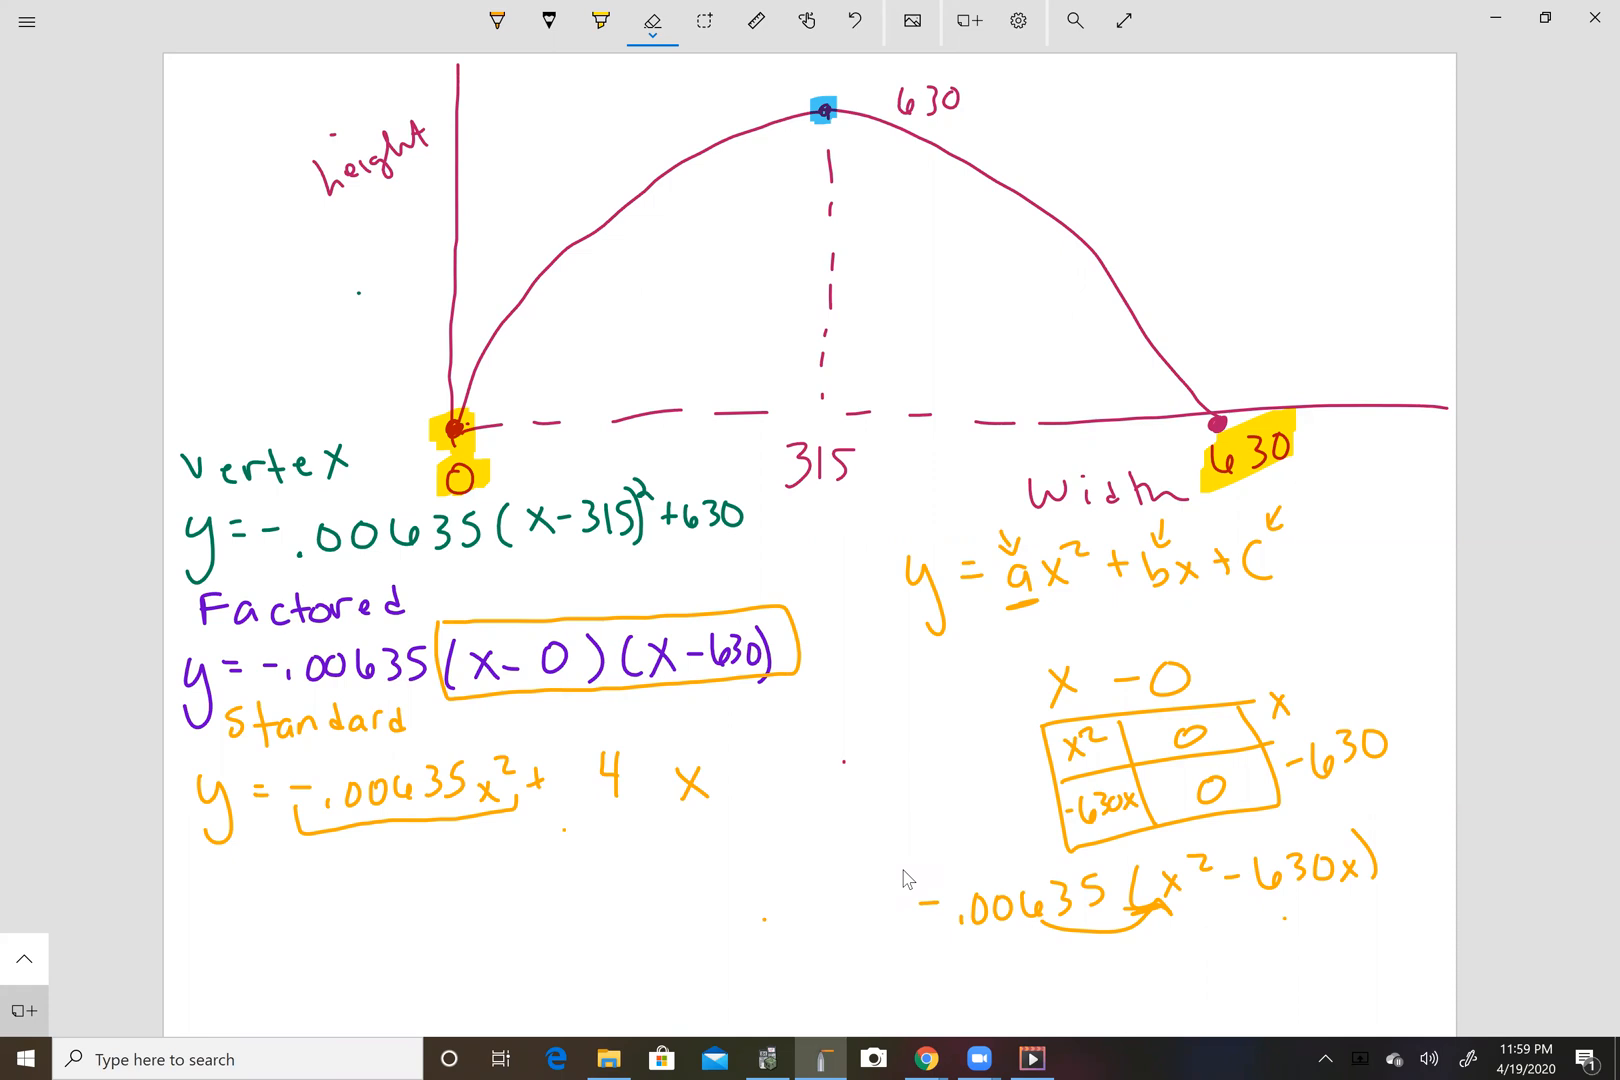
Switch from the whiteboard app to the Chrome browser window.
key(alt+Tab)
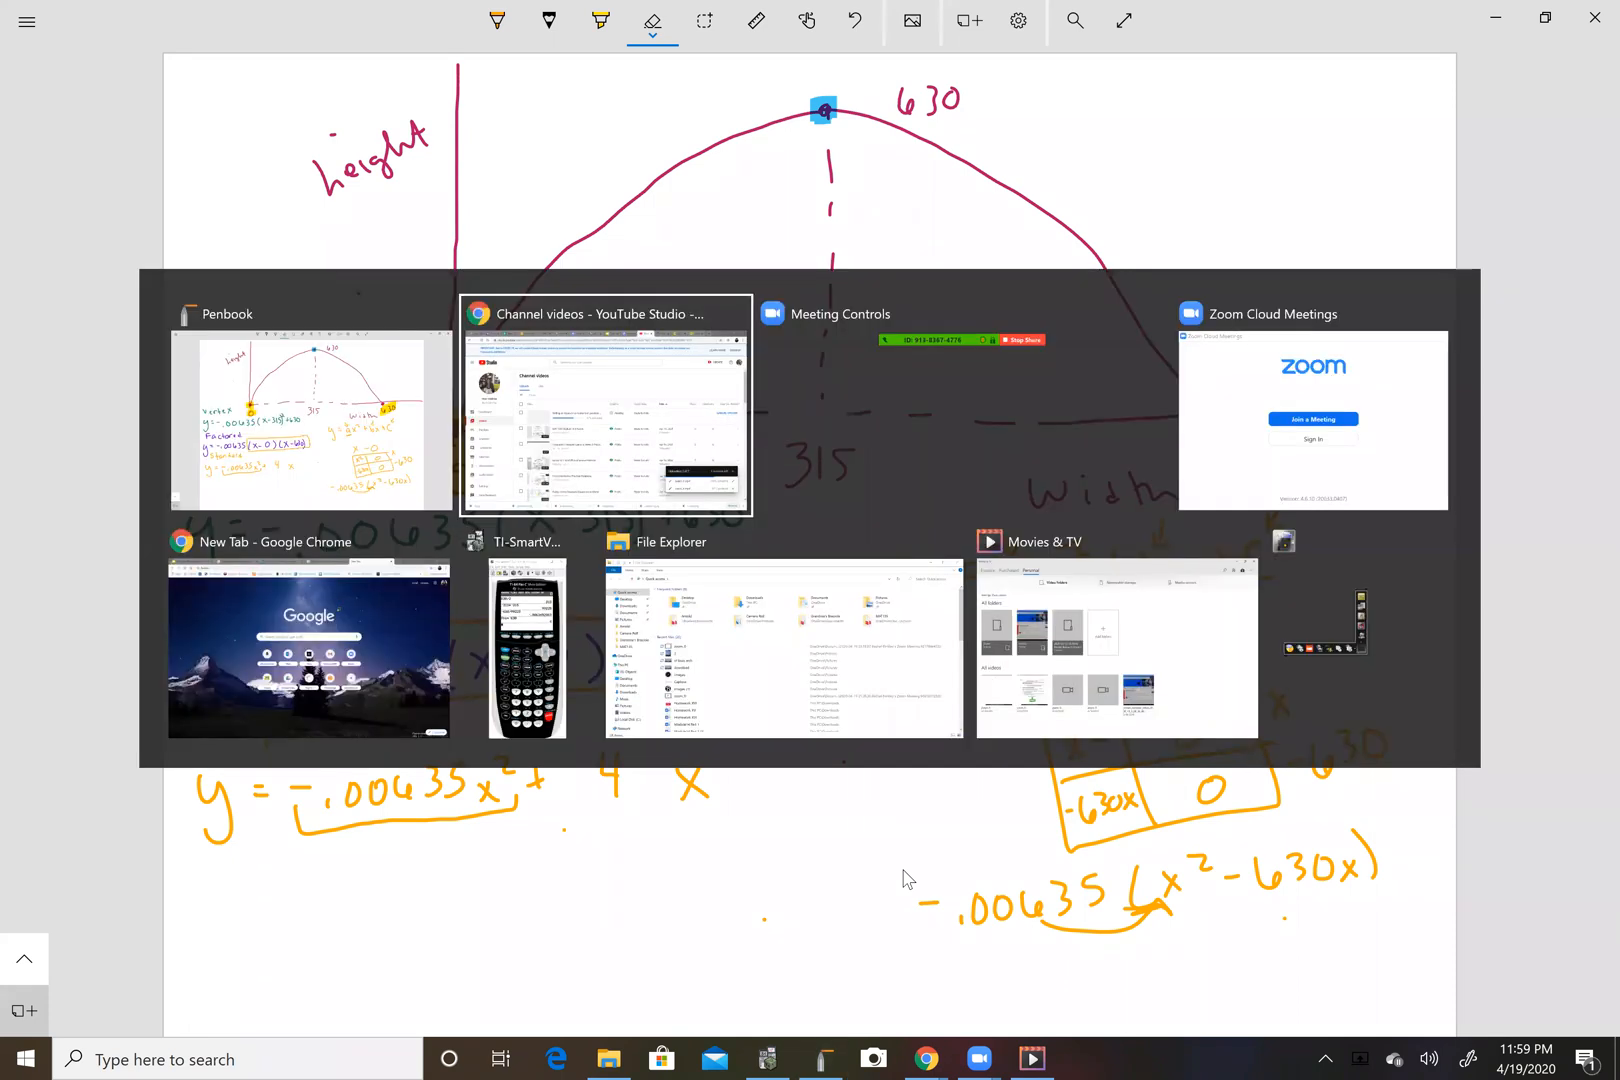
key(alt+Tab)
key(alt+Tab)
key(alt+Tab)
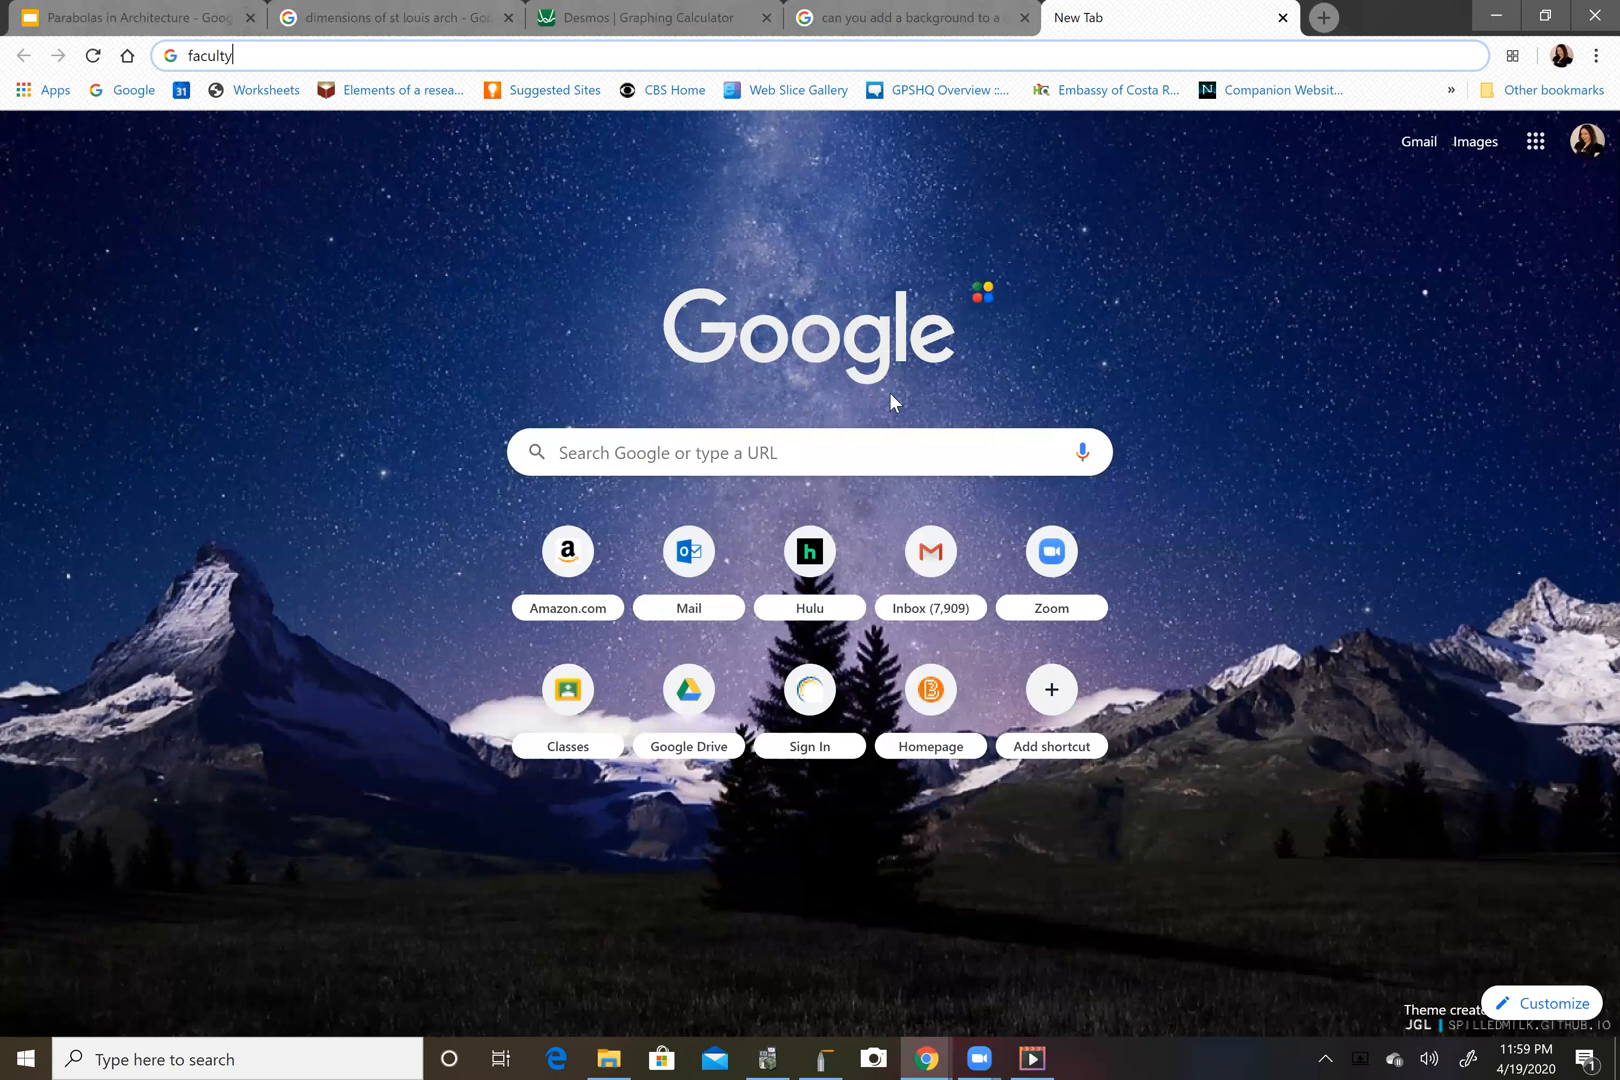
Go to desmos.com and start a new graph in the graphing calculator.
key(BackSpace)
key(BackSpace)
key(BackSpace)
key(BackSpace)
key(BackSpace)
key(BackSpace)
key(BackSpace)
text(desmos)
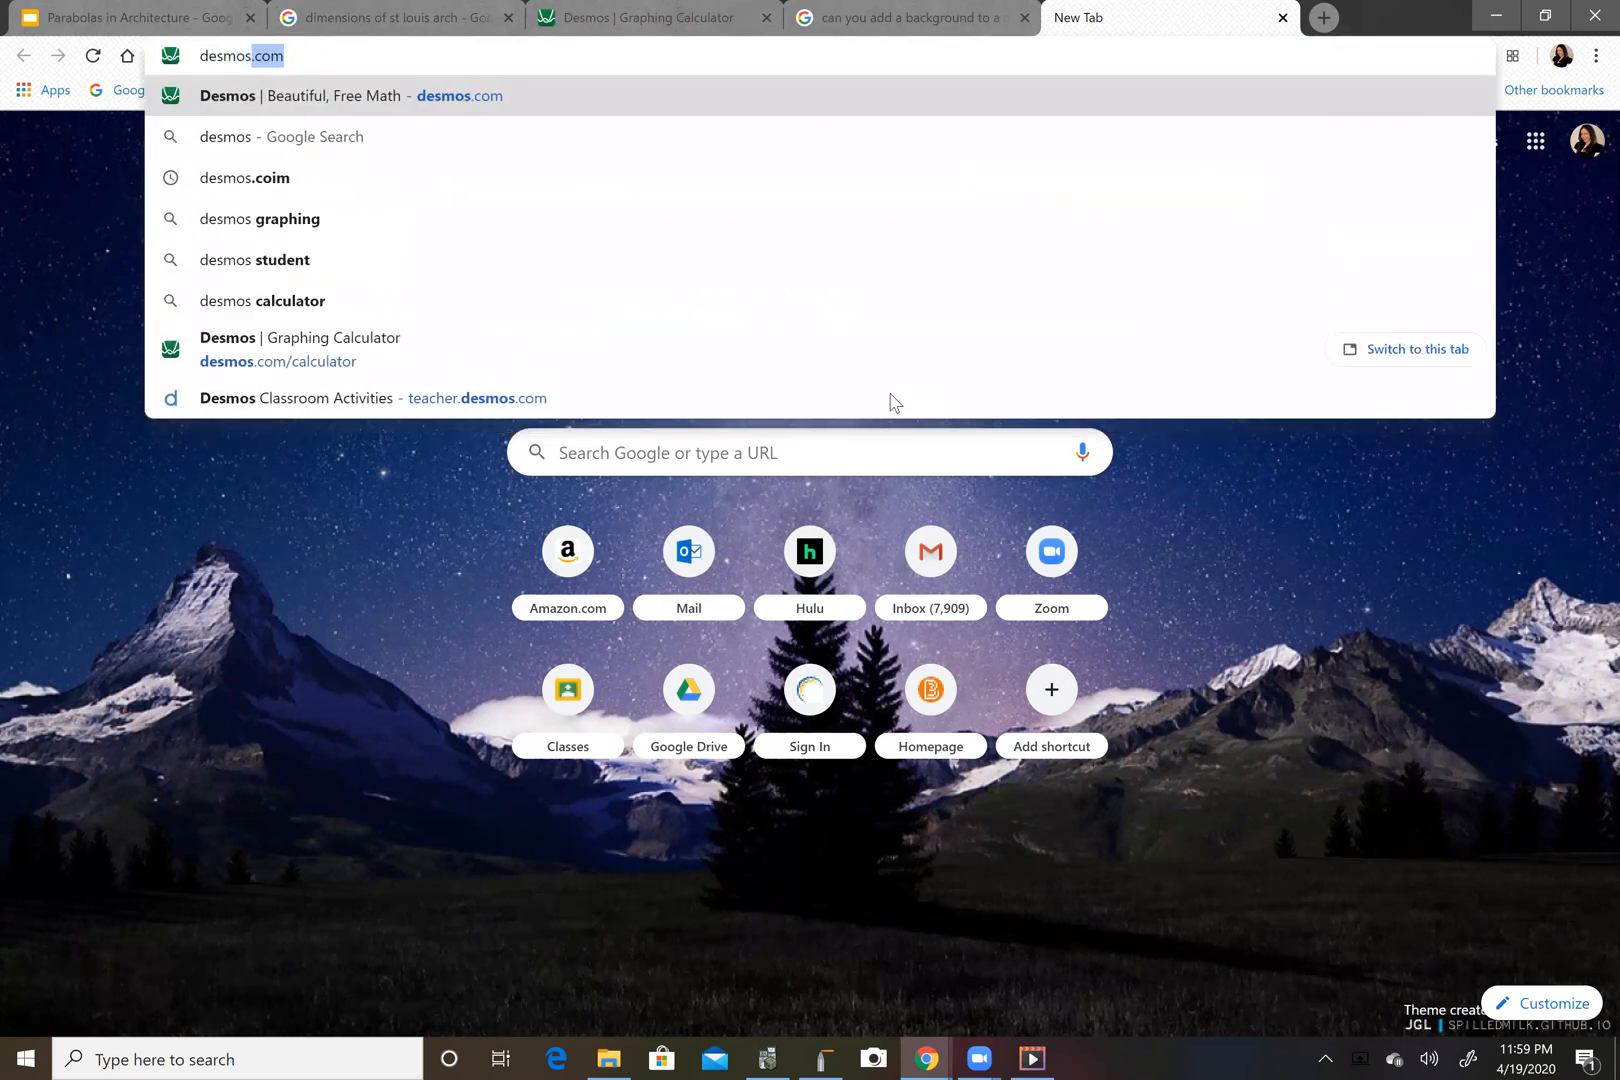
key(Return)
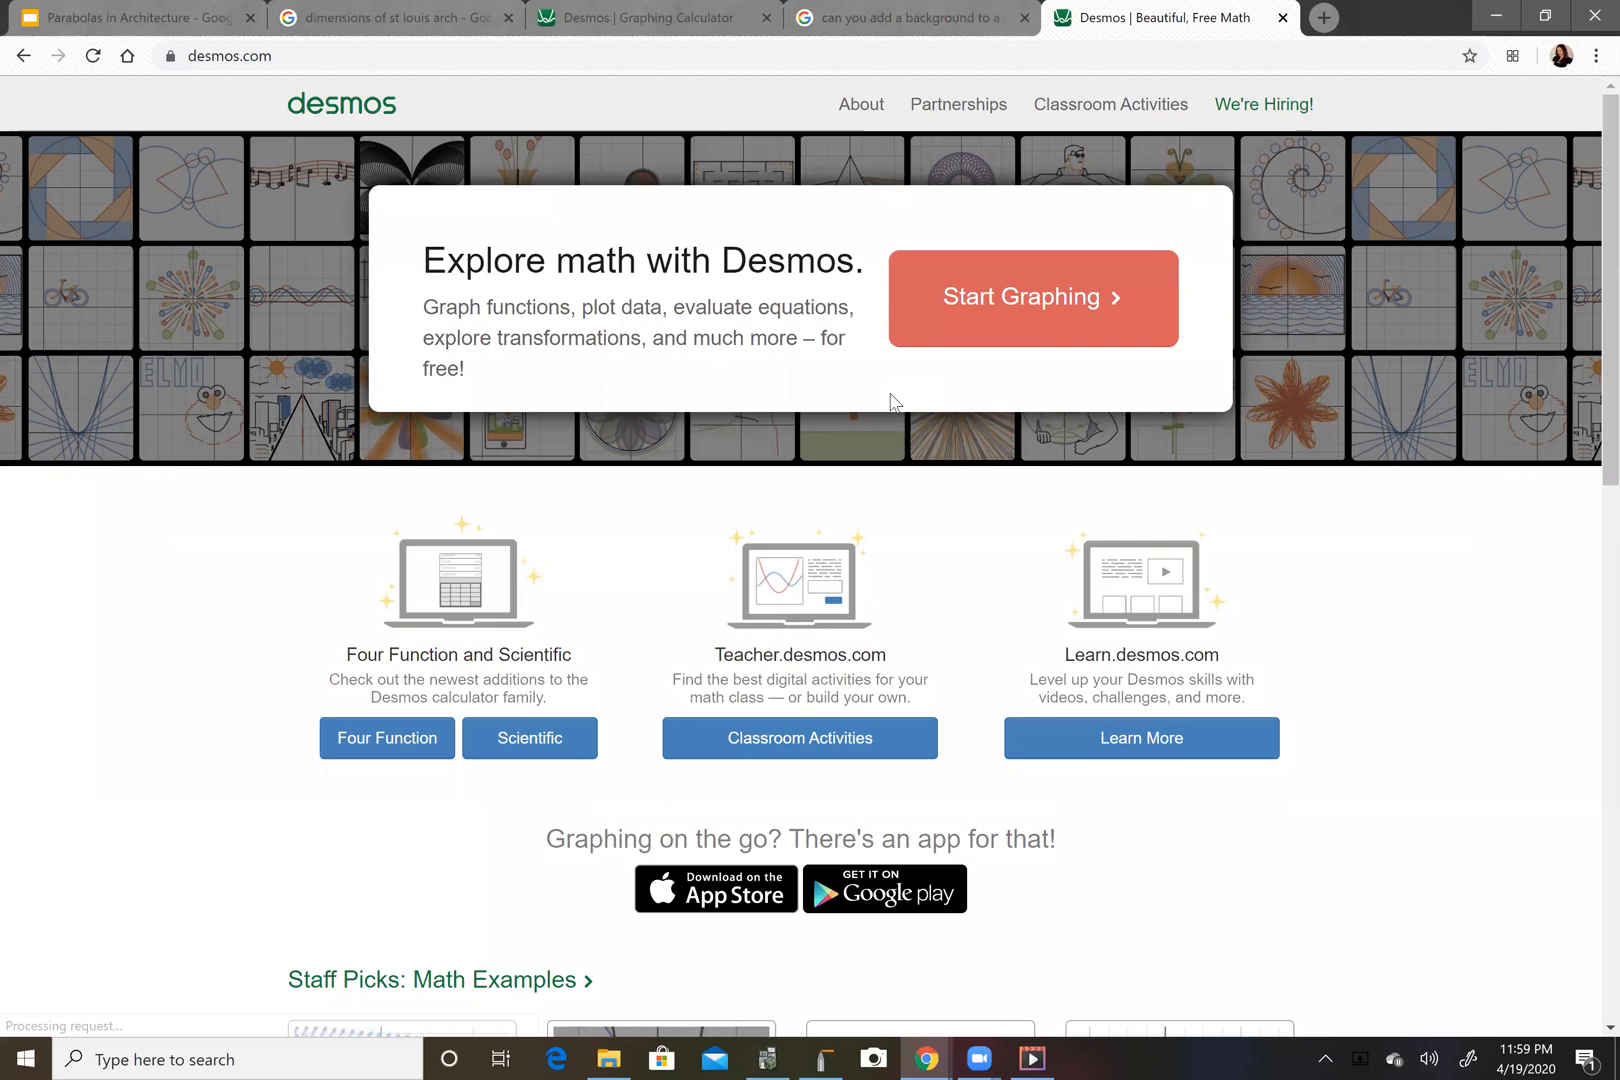
click(1024, 315)
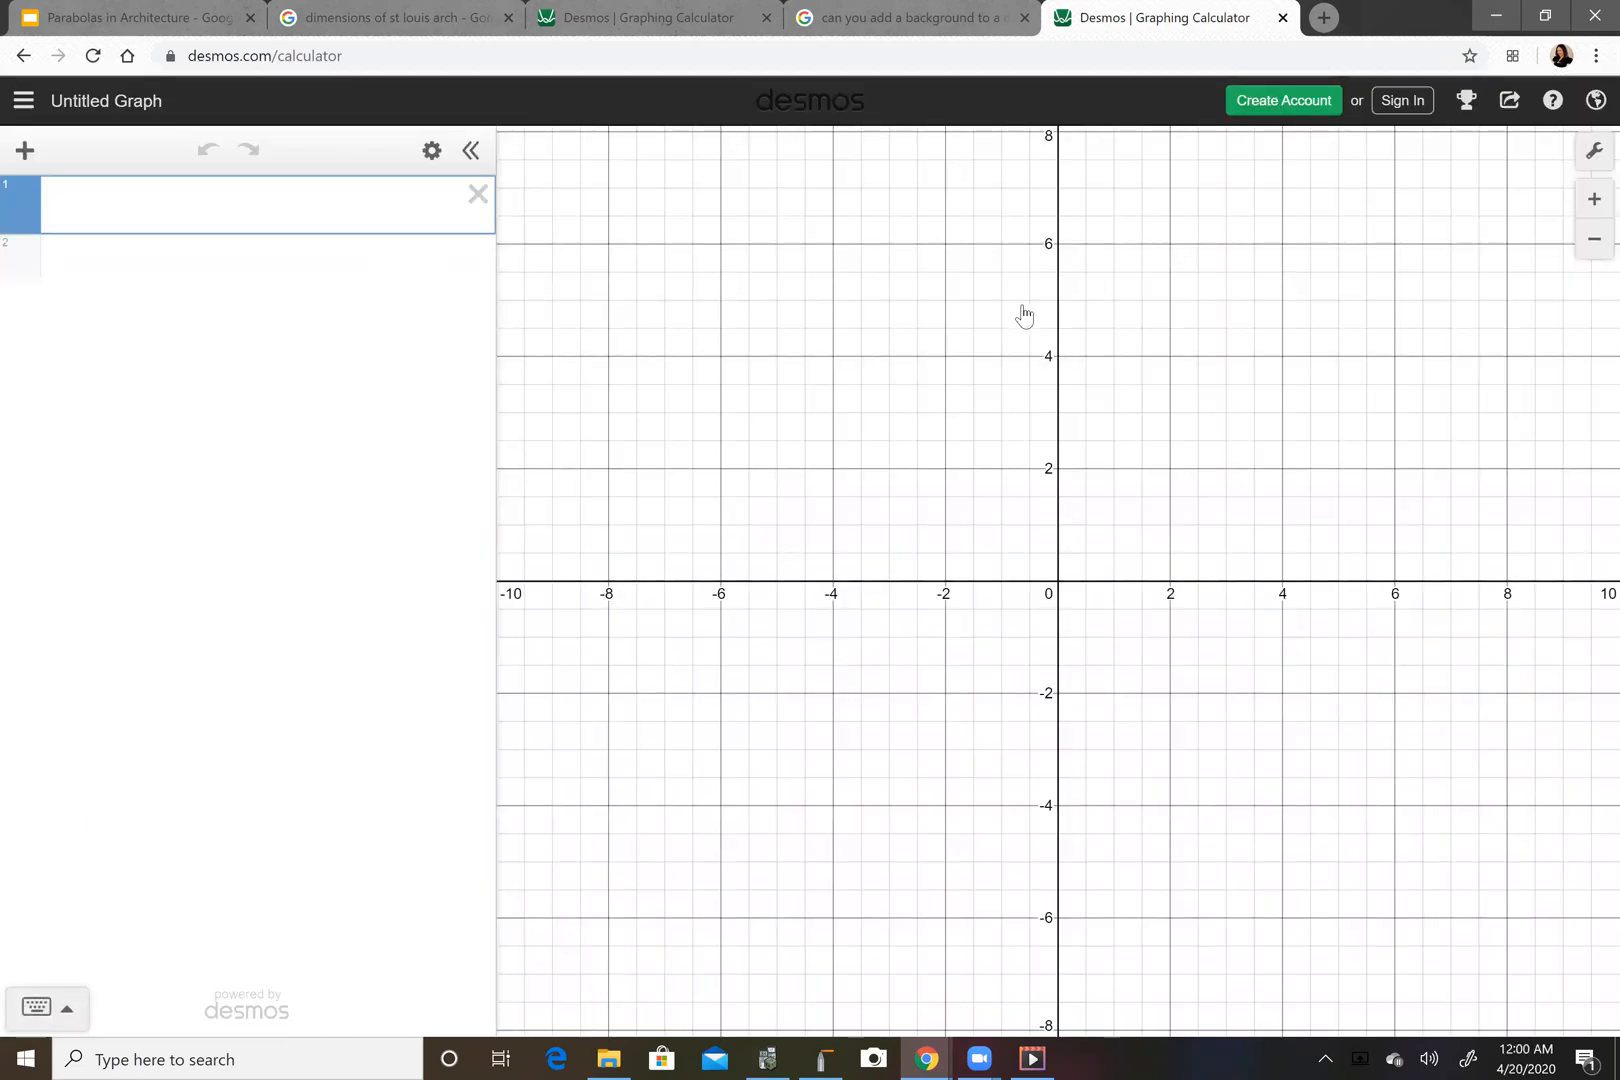
Enter the vertex-form equation y = -.00635(x-315)^2 + 630 as the first expression.
text(y=-)
text(.00)
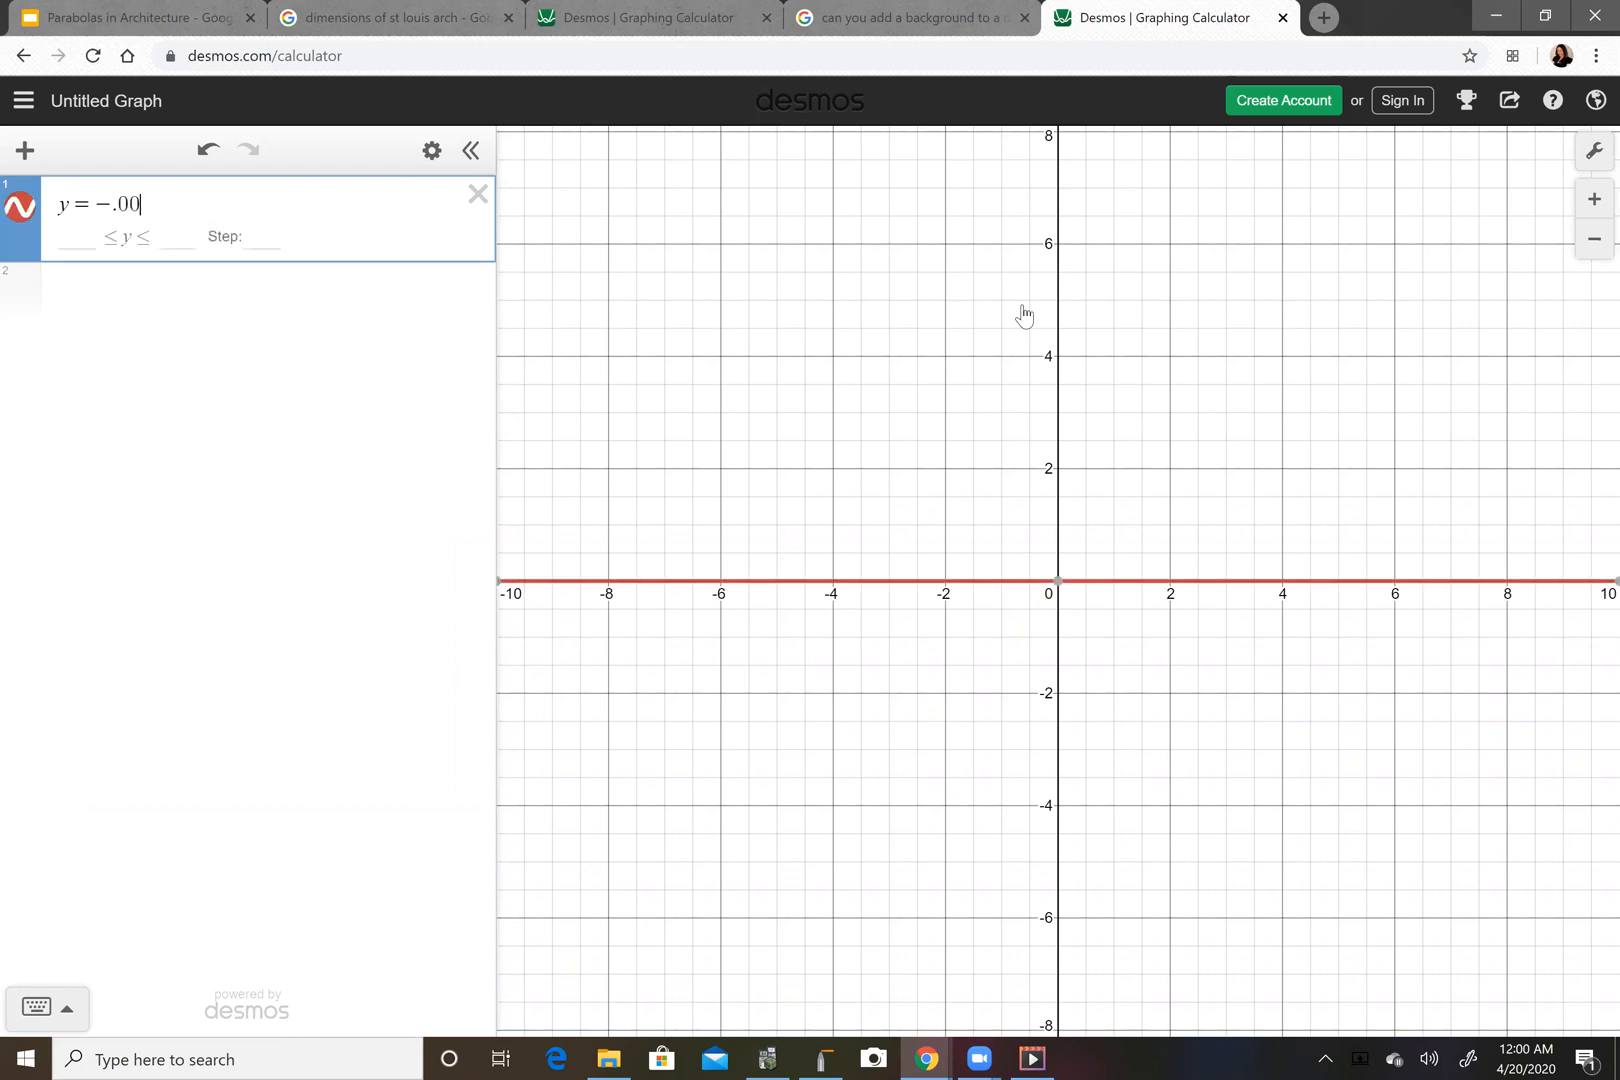
text(635)
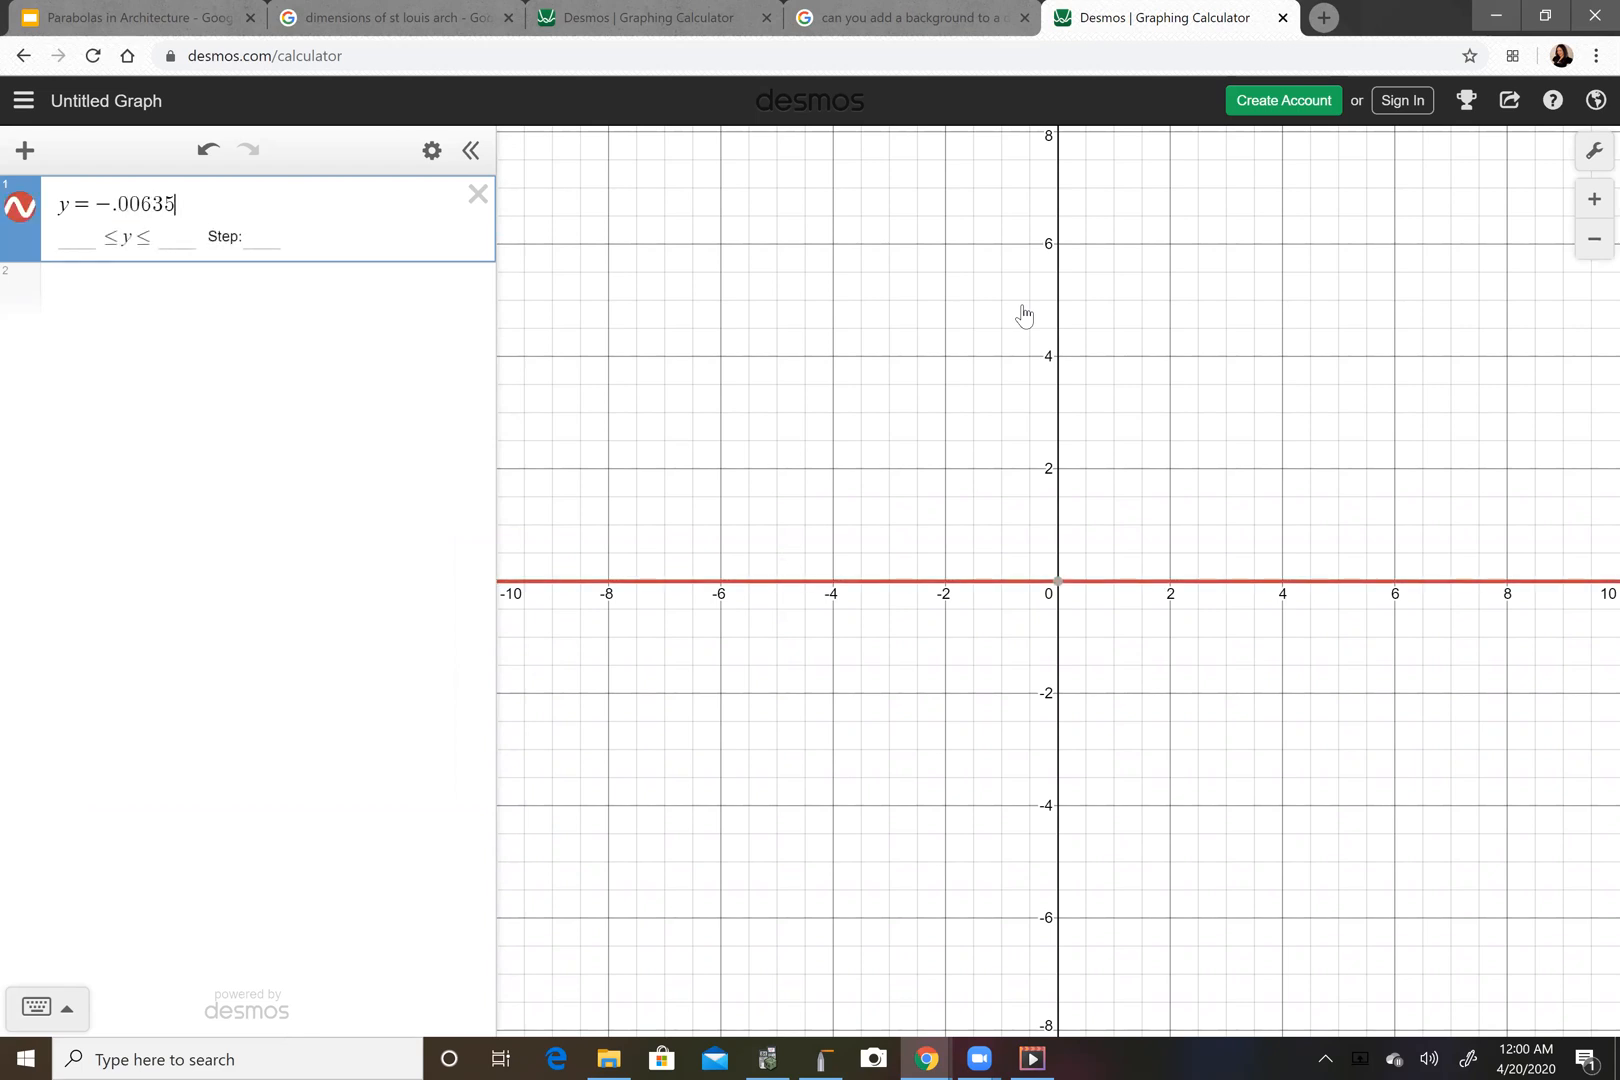
text((x-315)^)
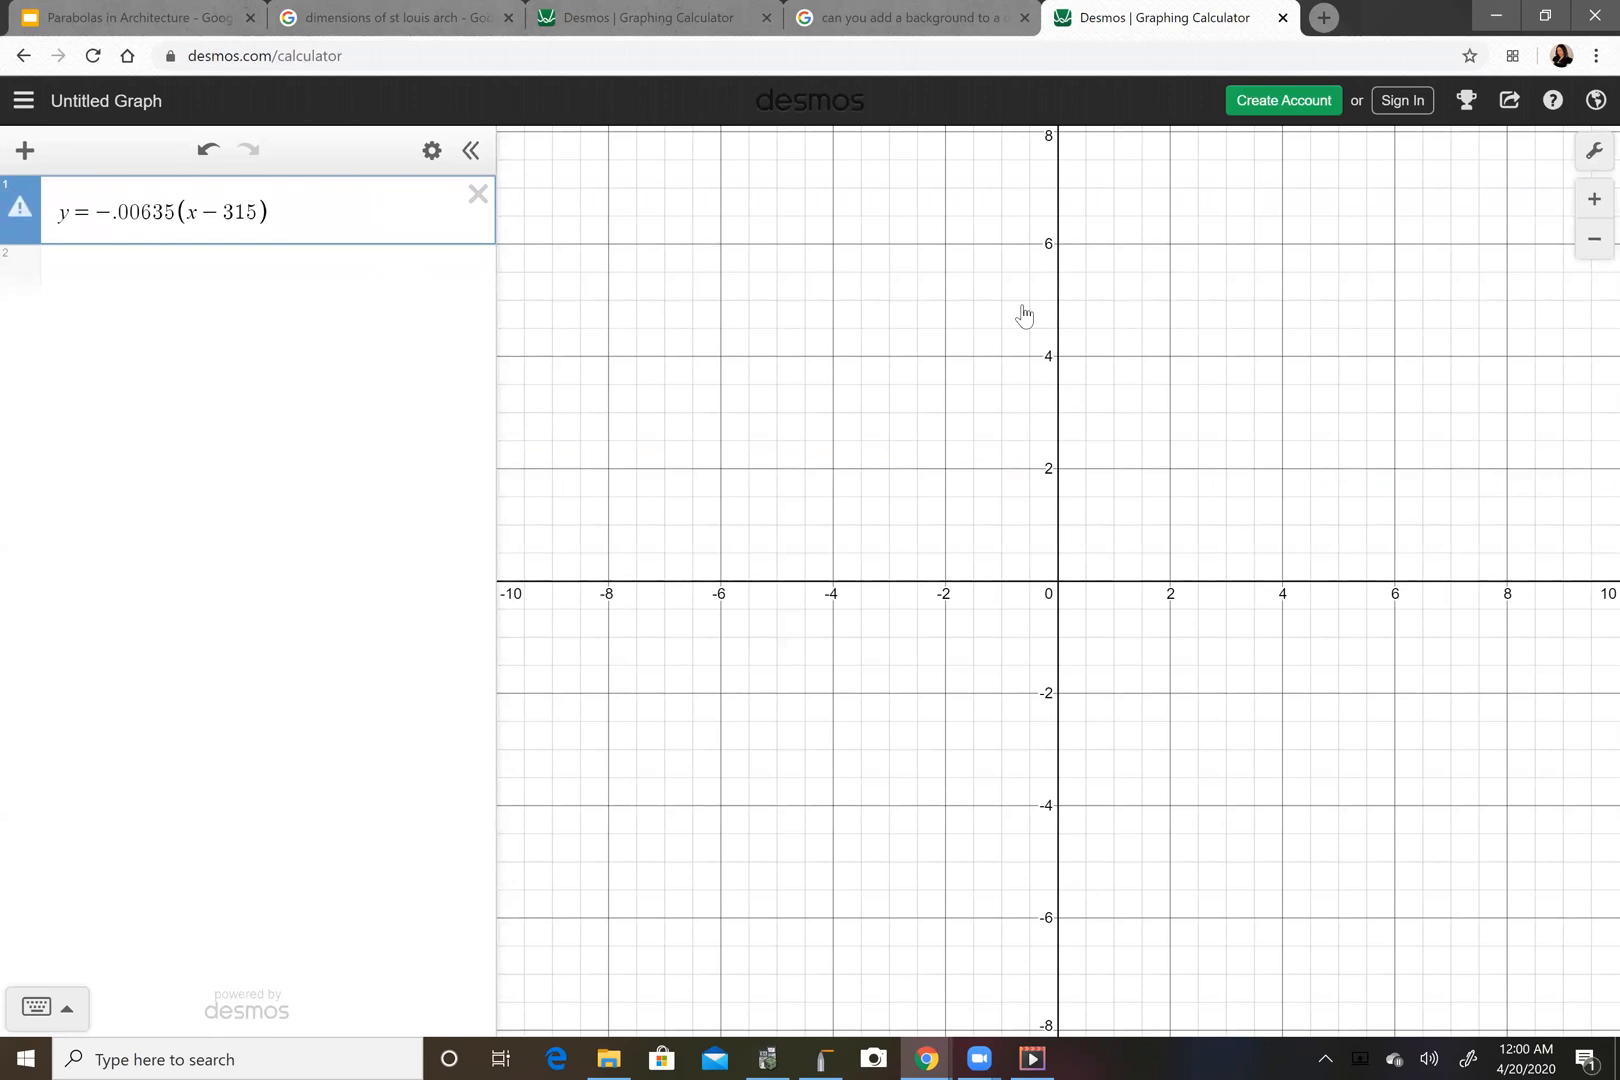
text(2)
key(Right)
text(+ 603)
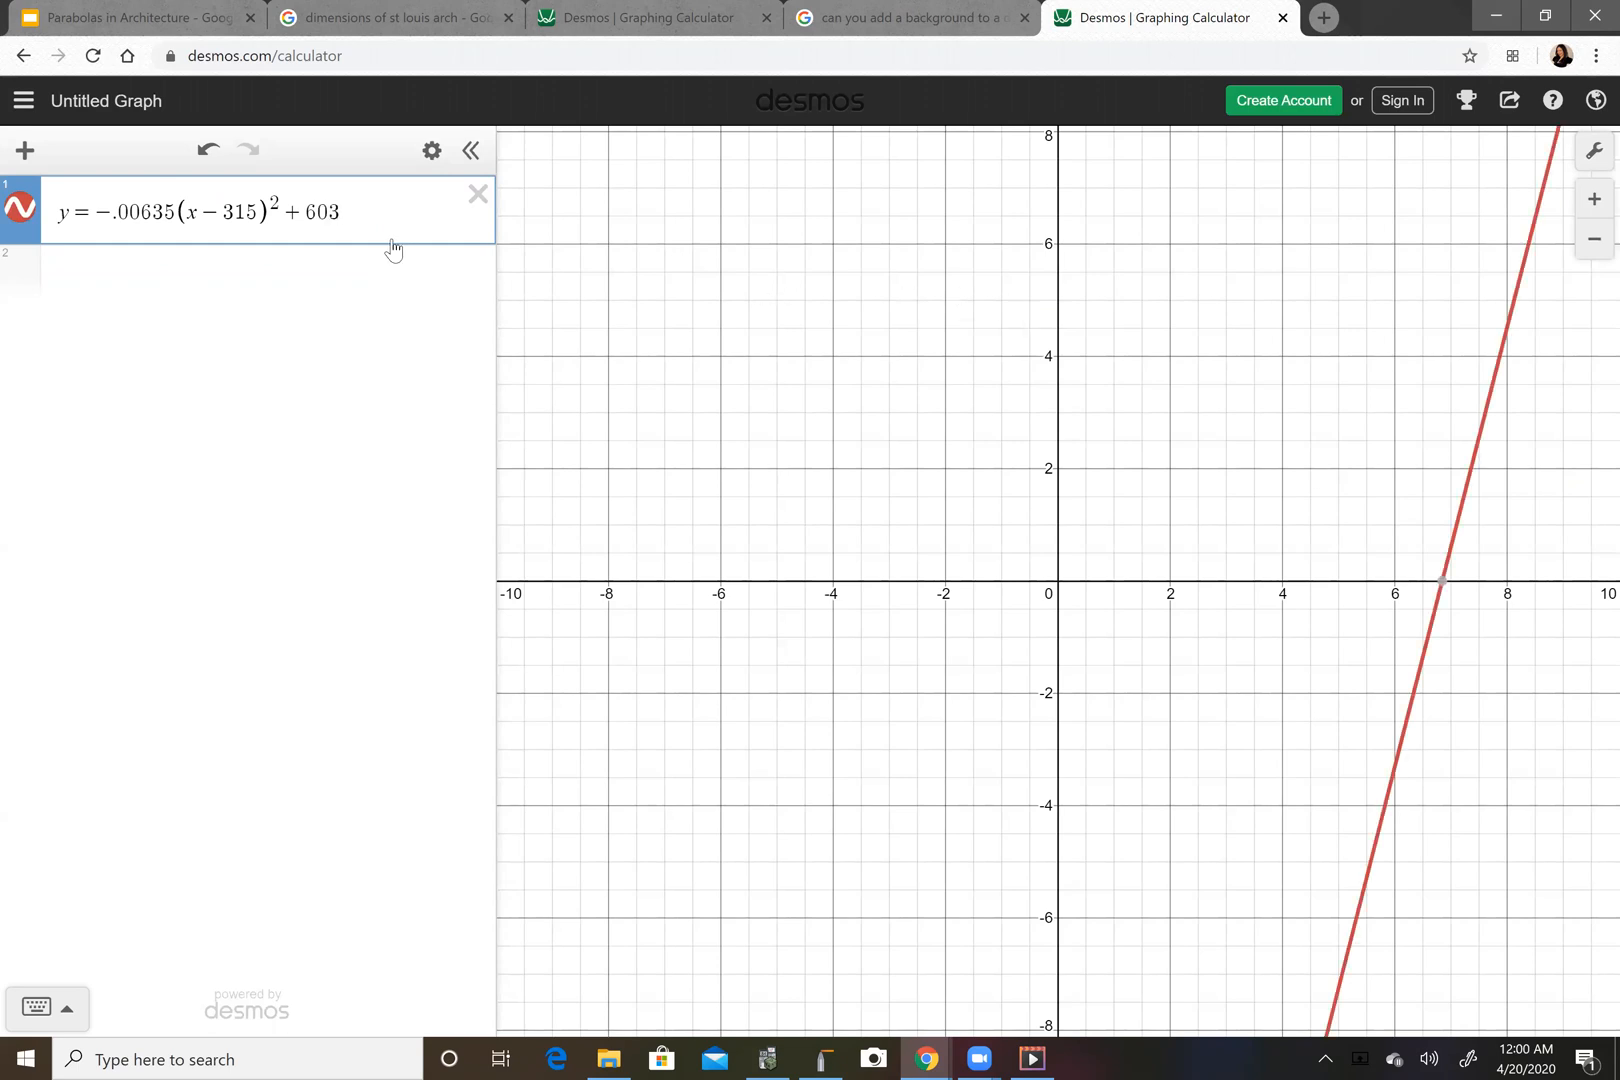
key(BackSpace)
key(BackSpace)
text(30)
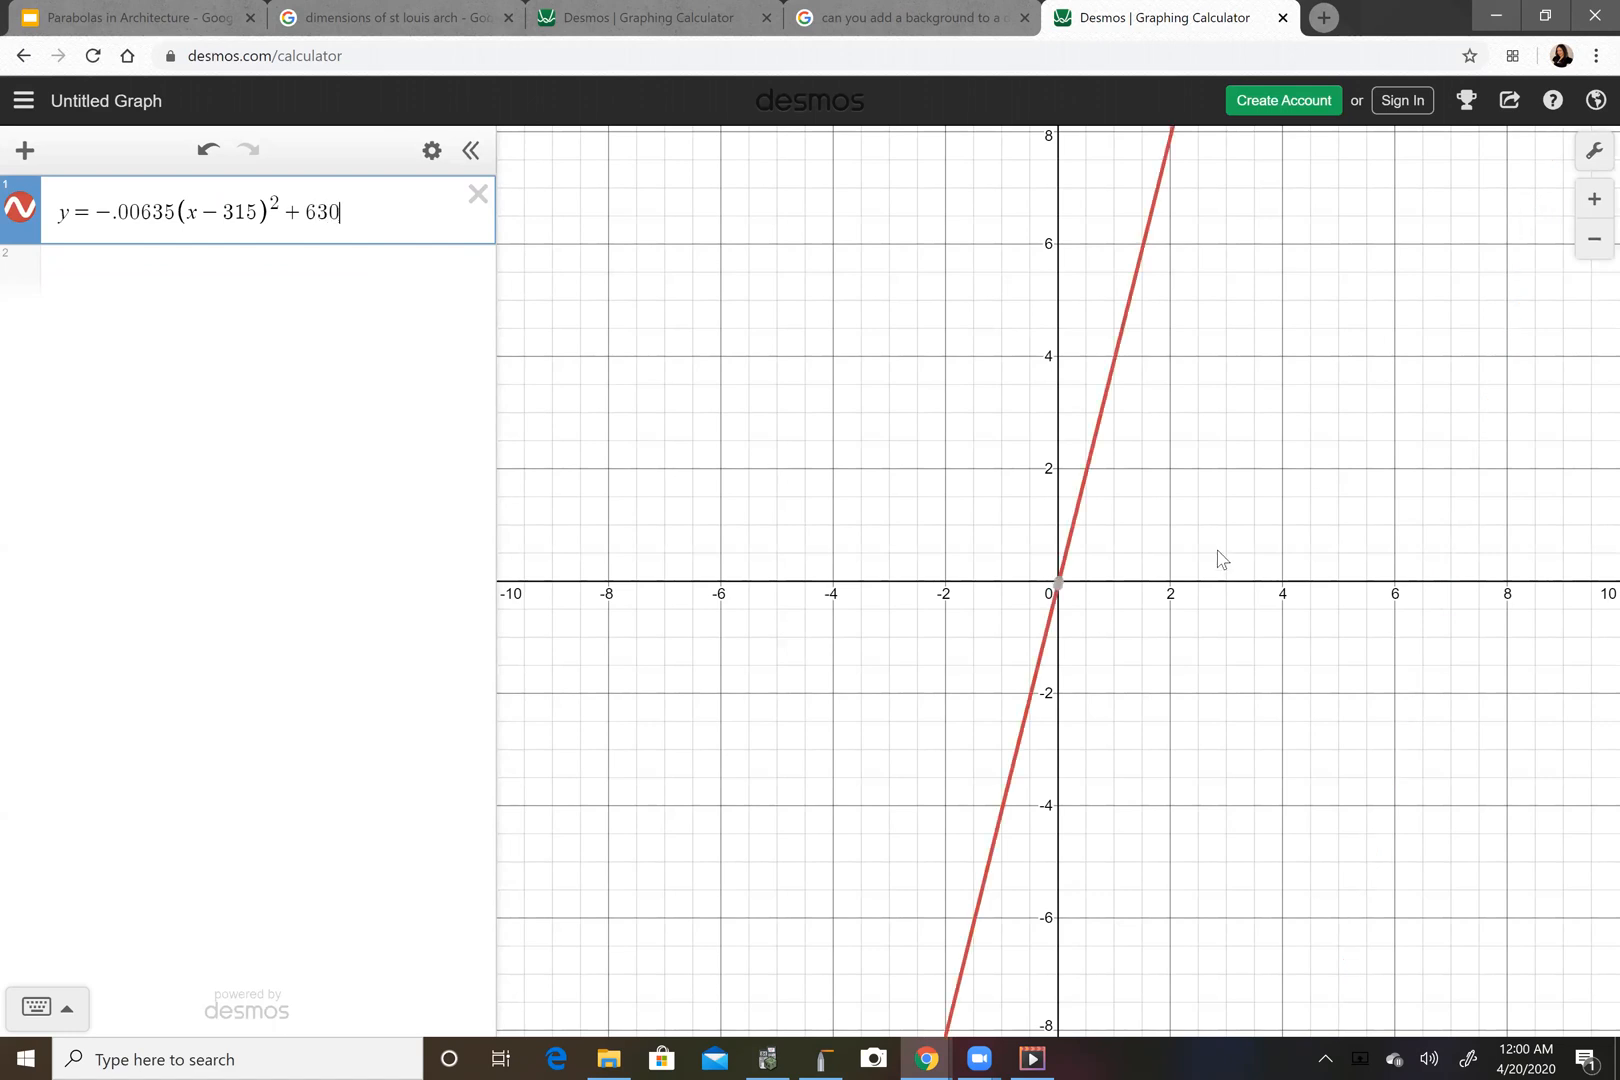
Open the graph settings and set the x-axis range from -10 to 650.
drag(1200, 456, 851, 672)
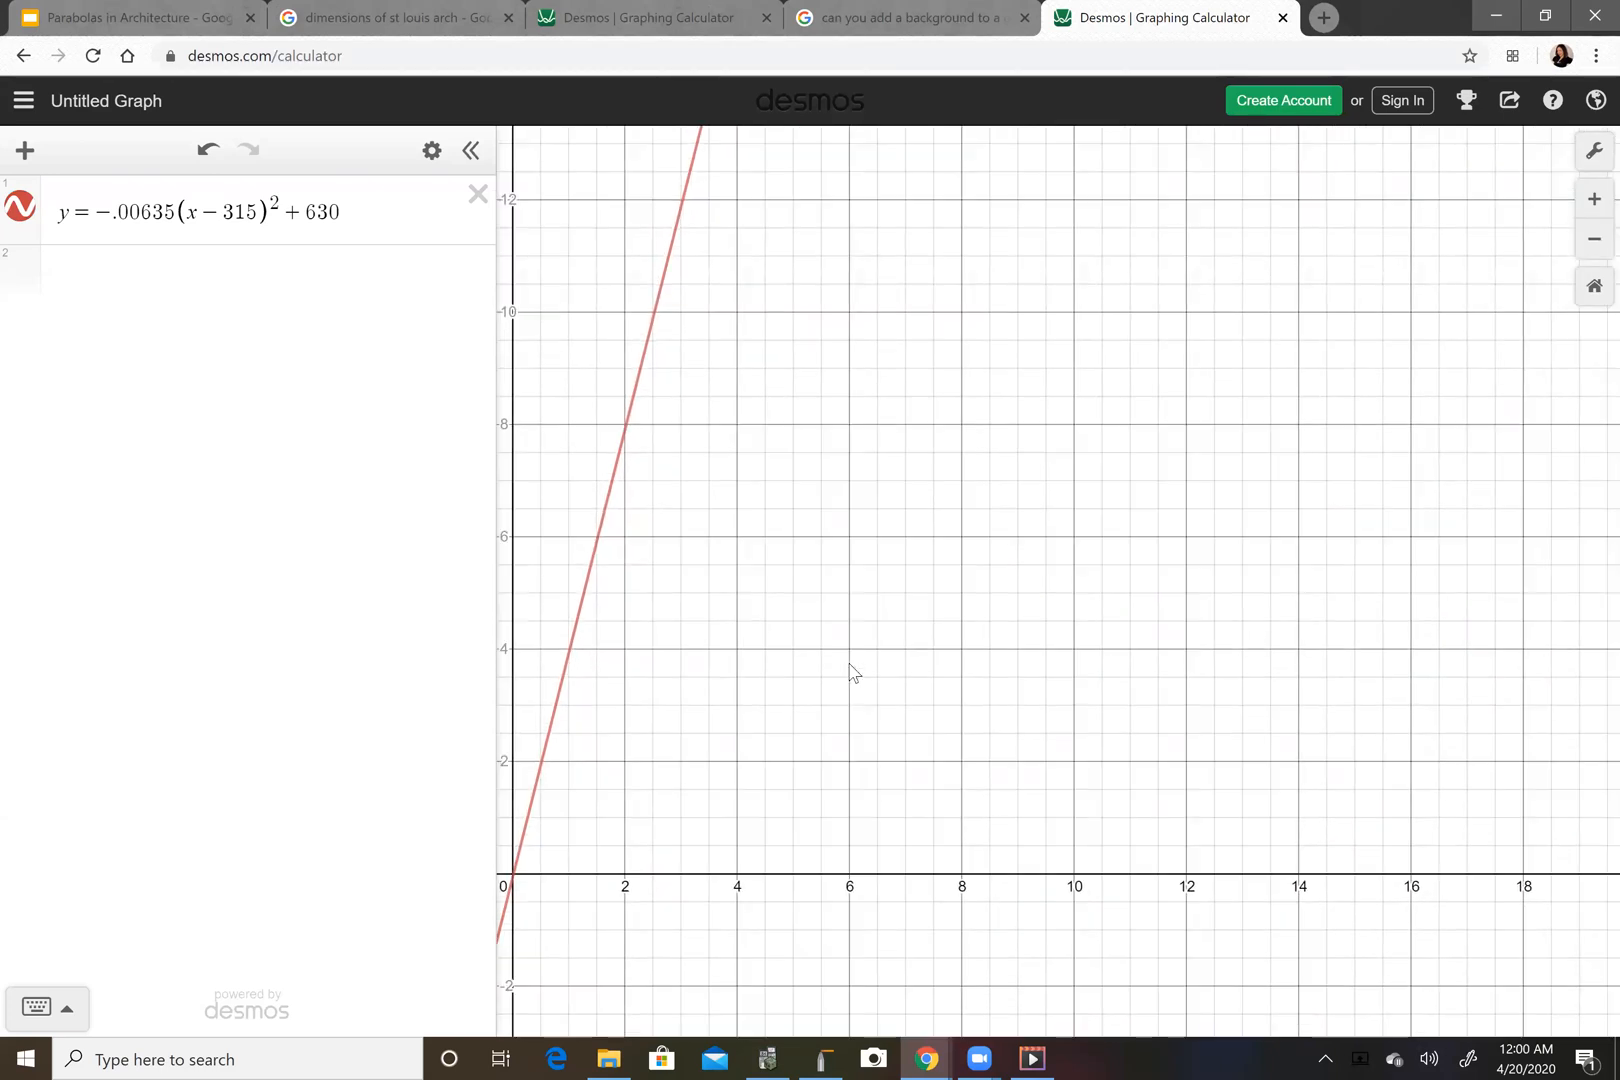
drag(850, 672, 897, 652)
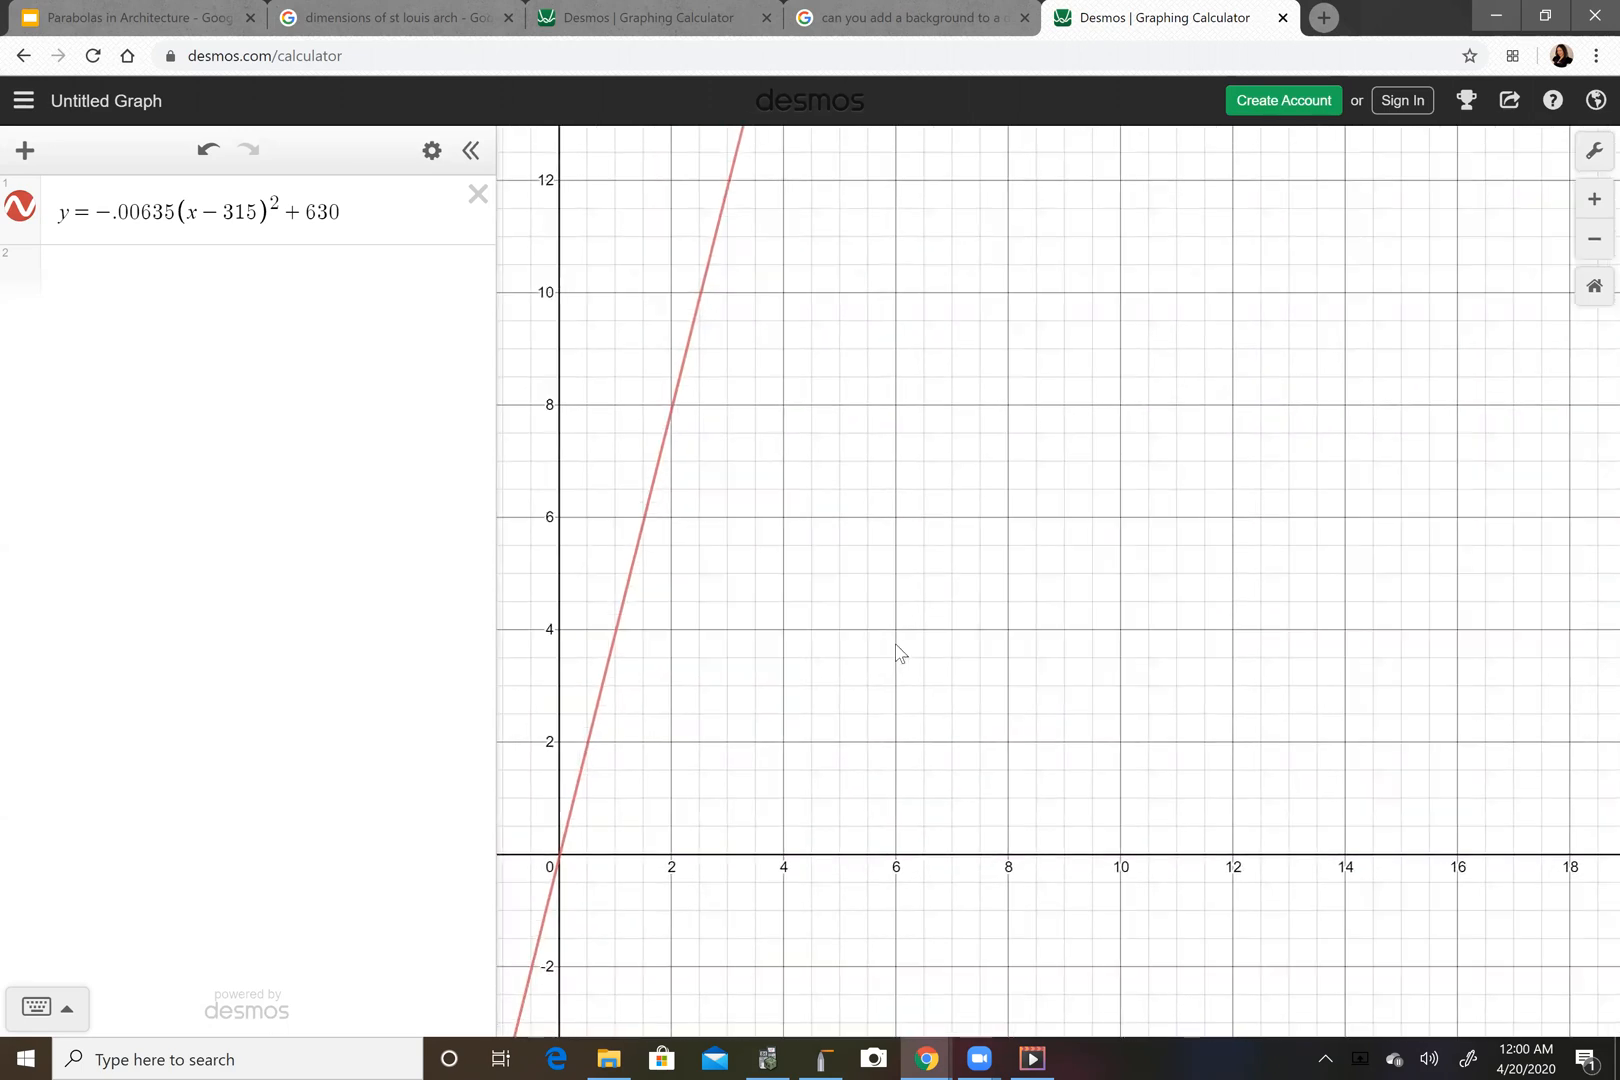
scroll(897, 652, down, 5)
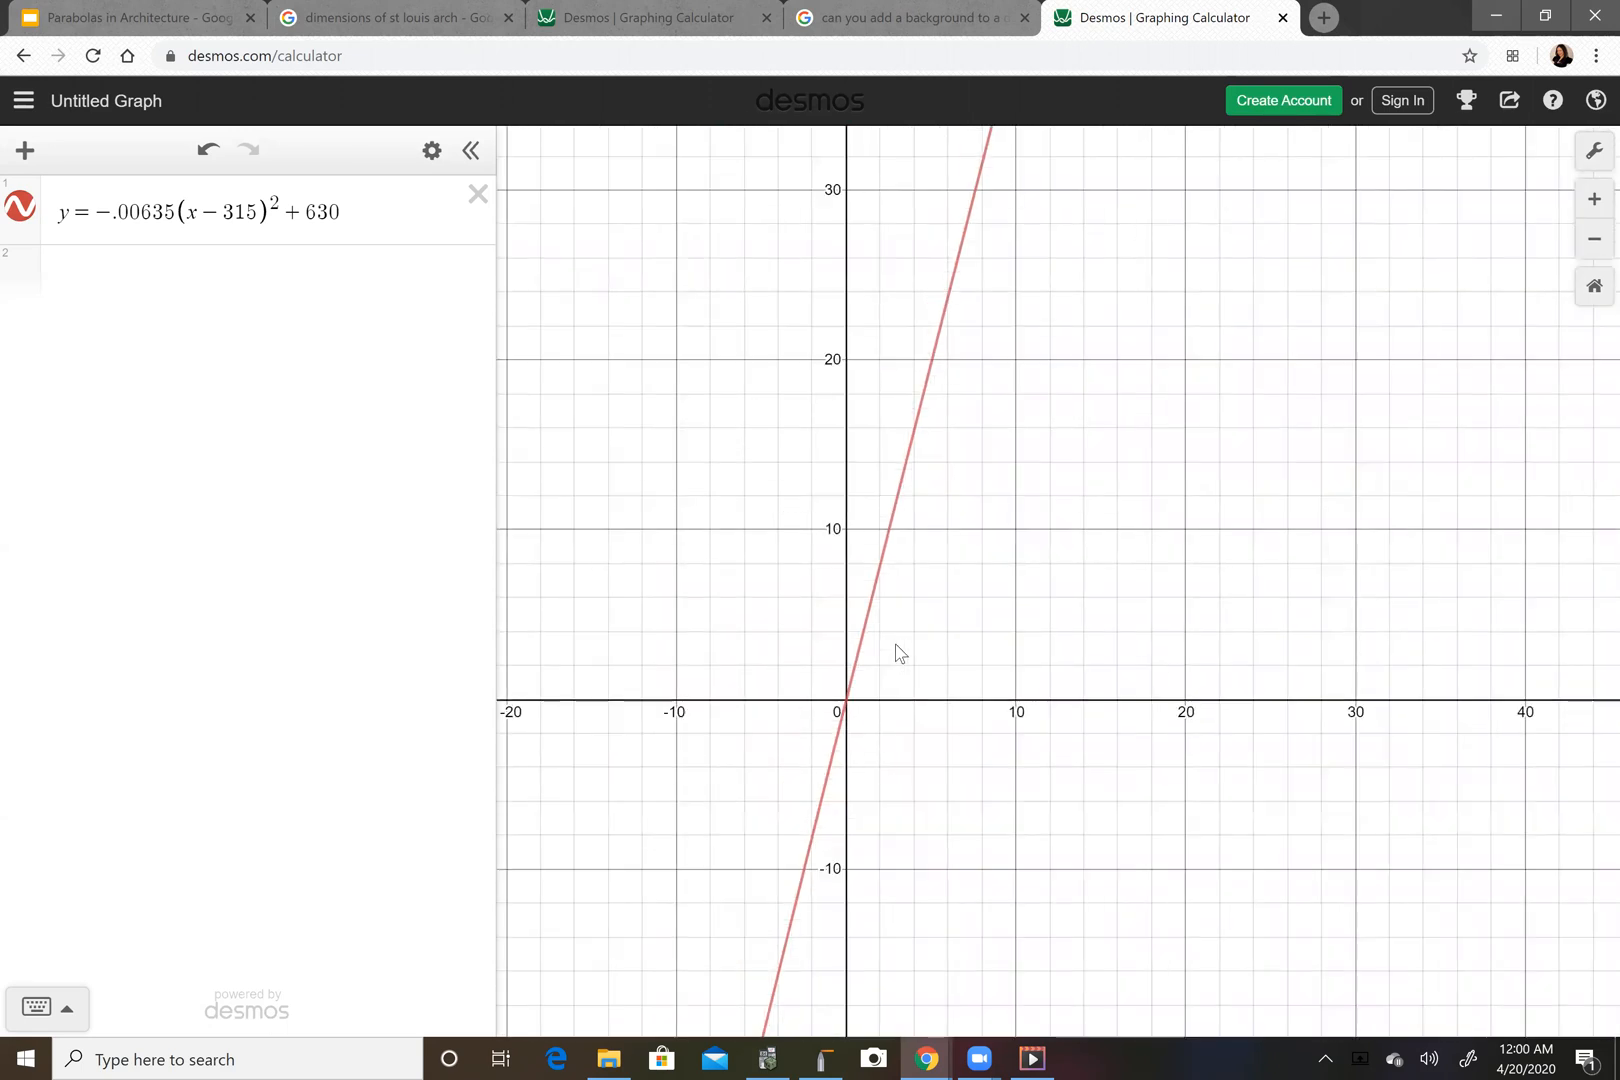
drag(896, 645, 829, 735)
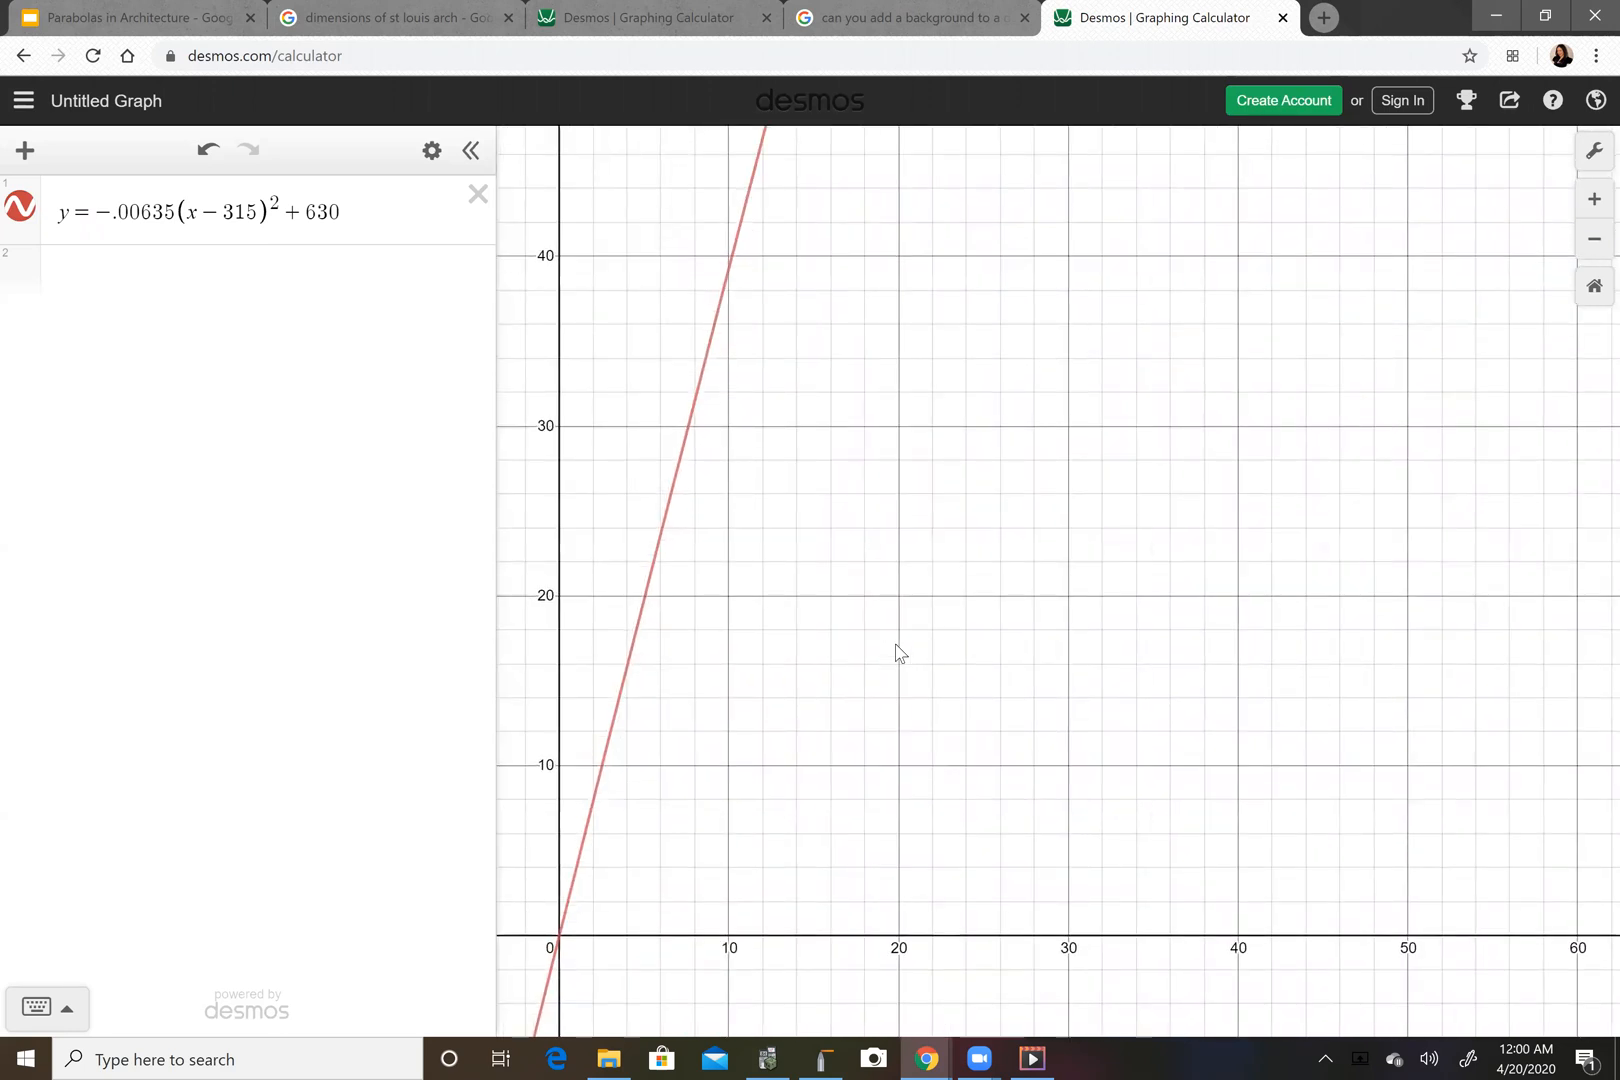
scroll(897, 652, down, 3)
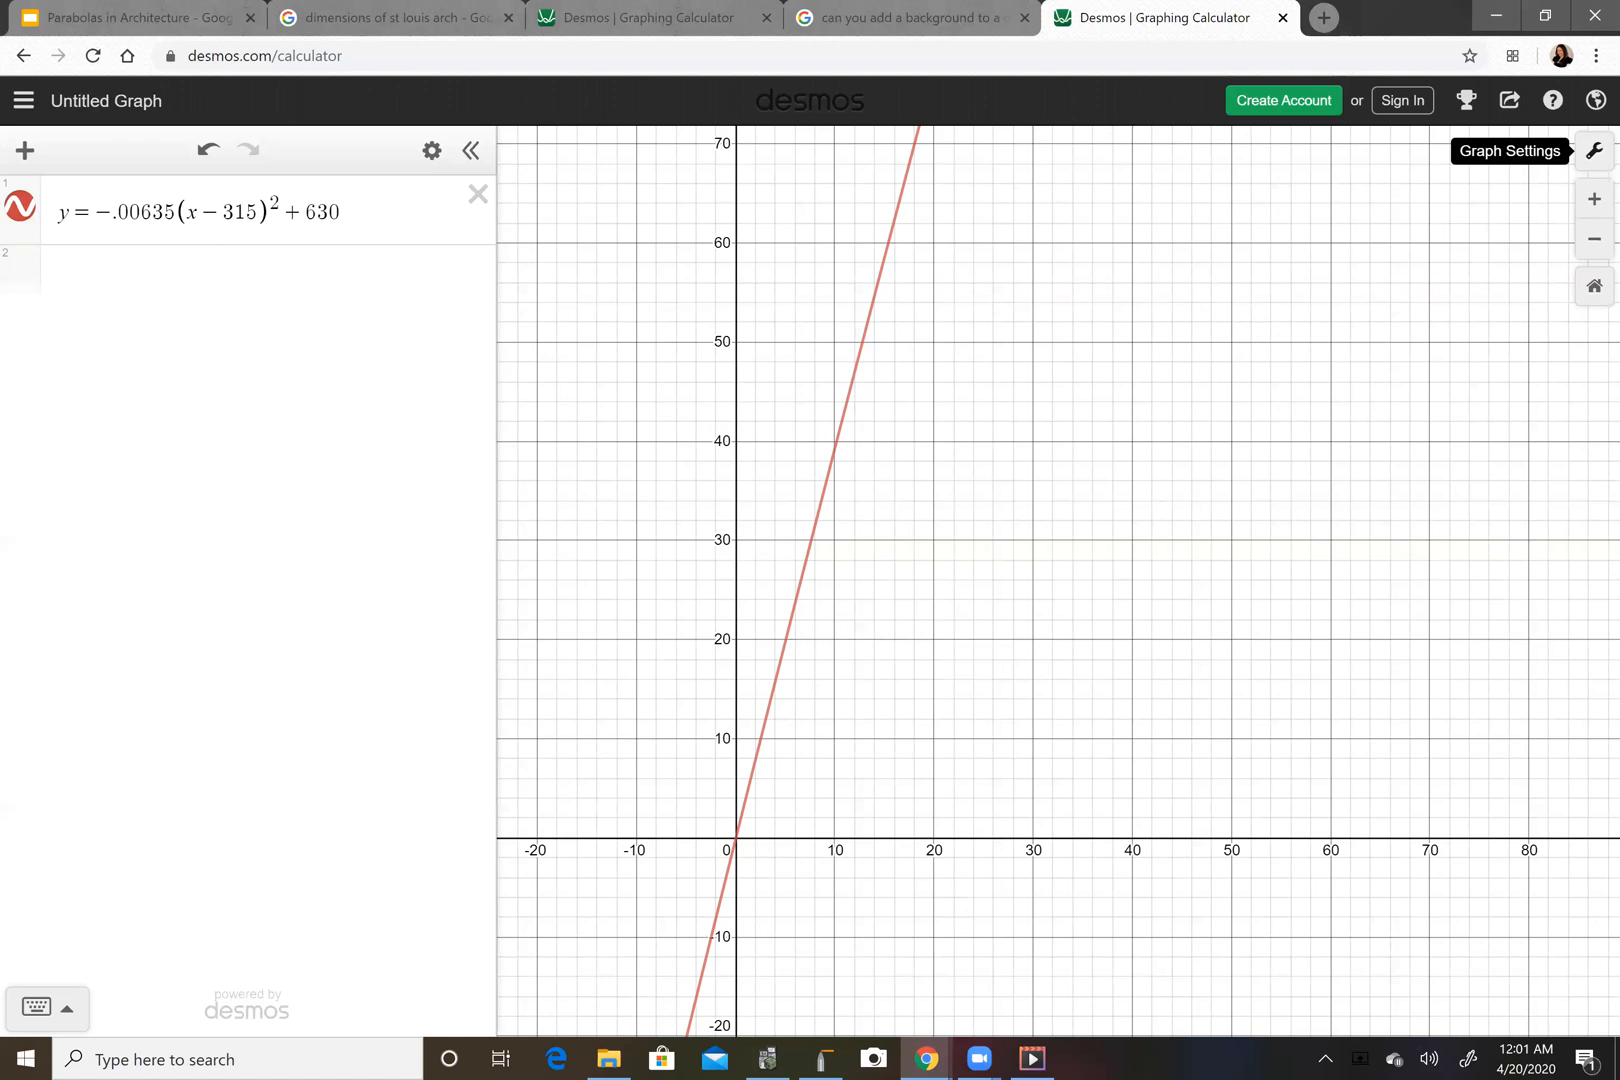
click(1594, 151)
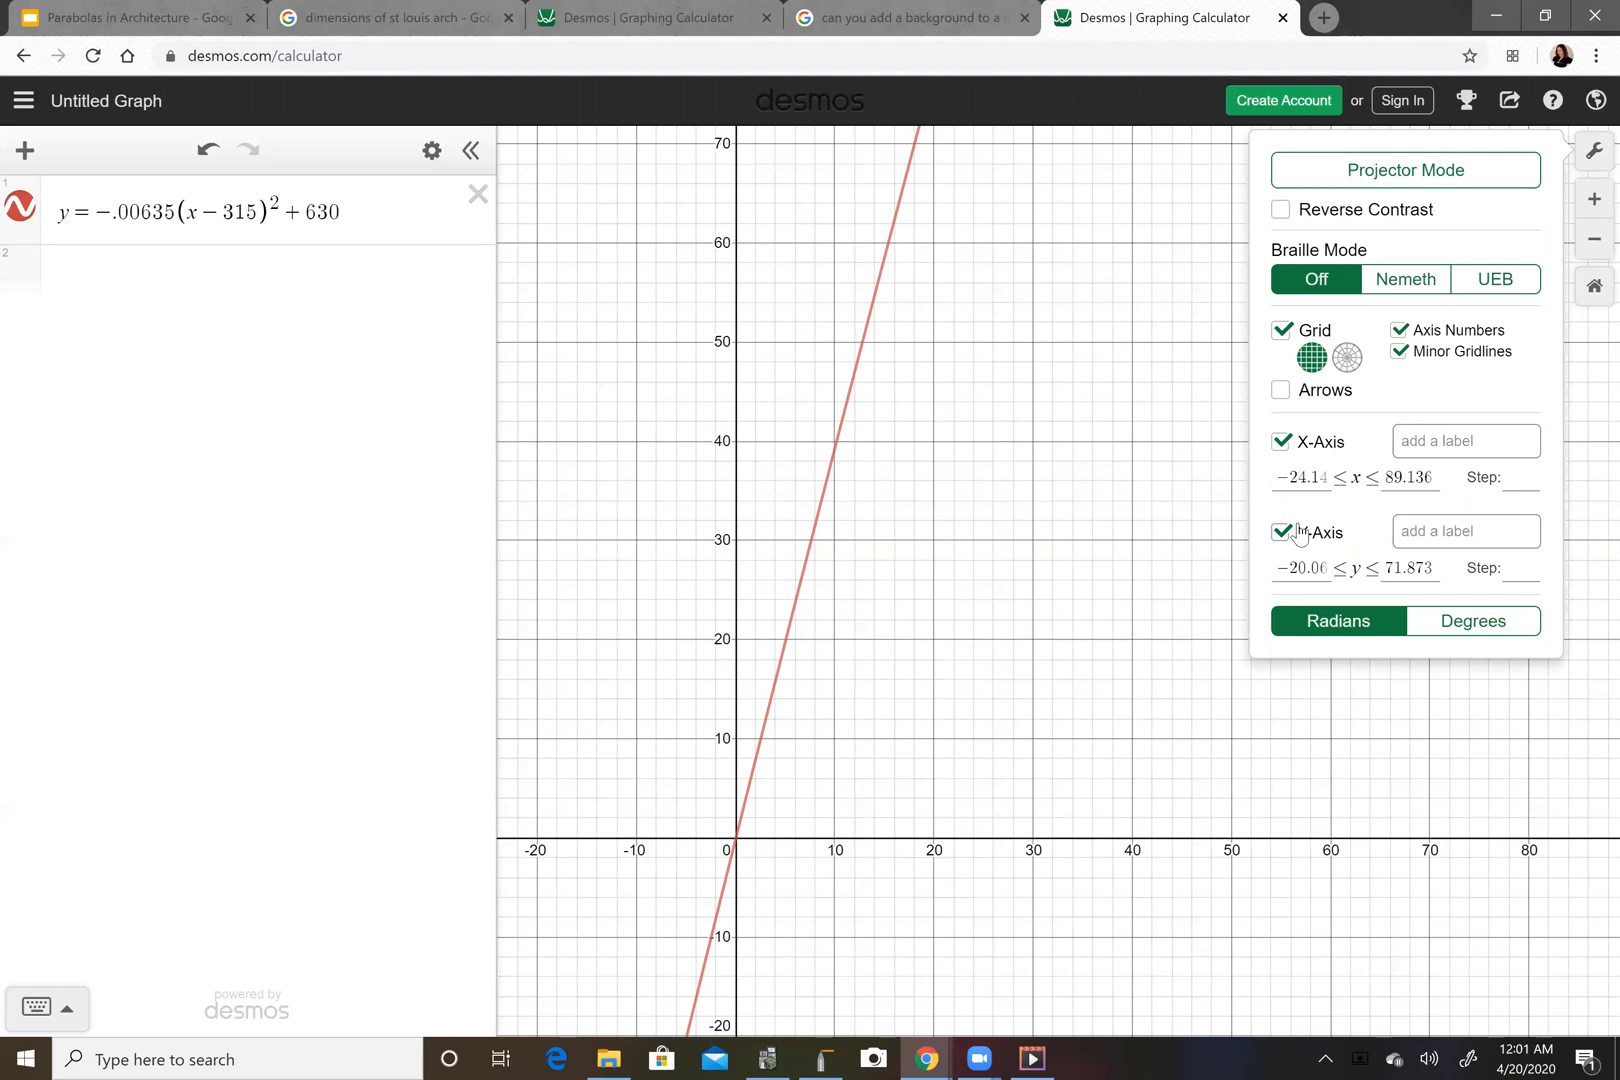
click(1323, 478)
key(BackSpace)
key(BackSpace)
key(BackSpace)
key(BackSpace)
key(BackSpace)
key(BackSpace)
key(BackSpace)
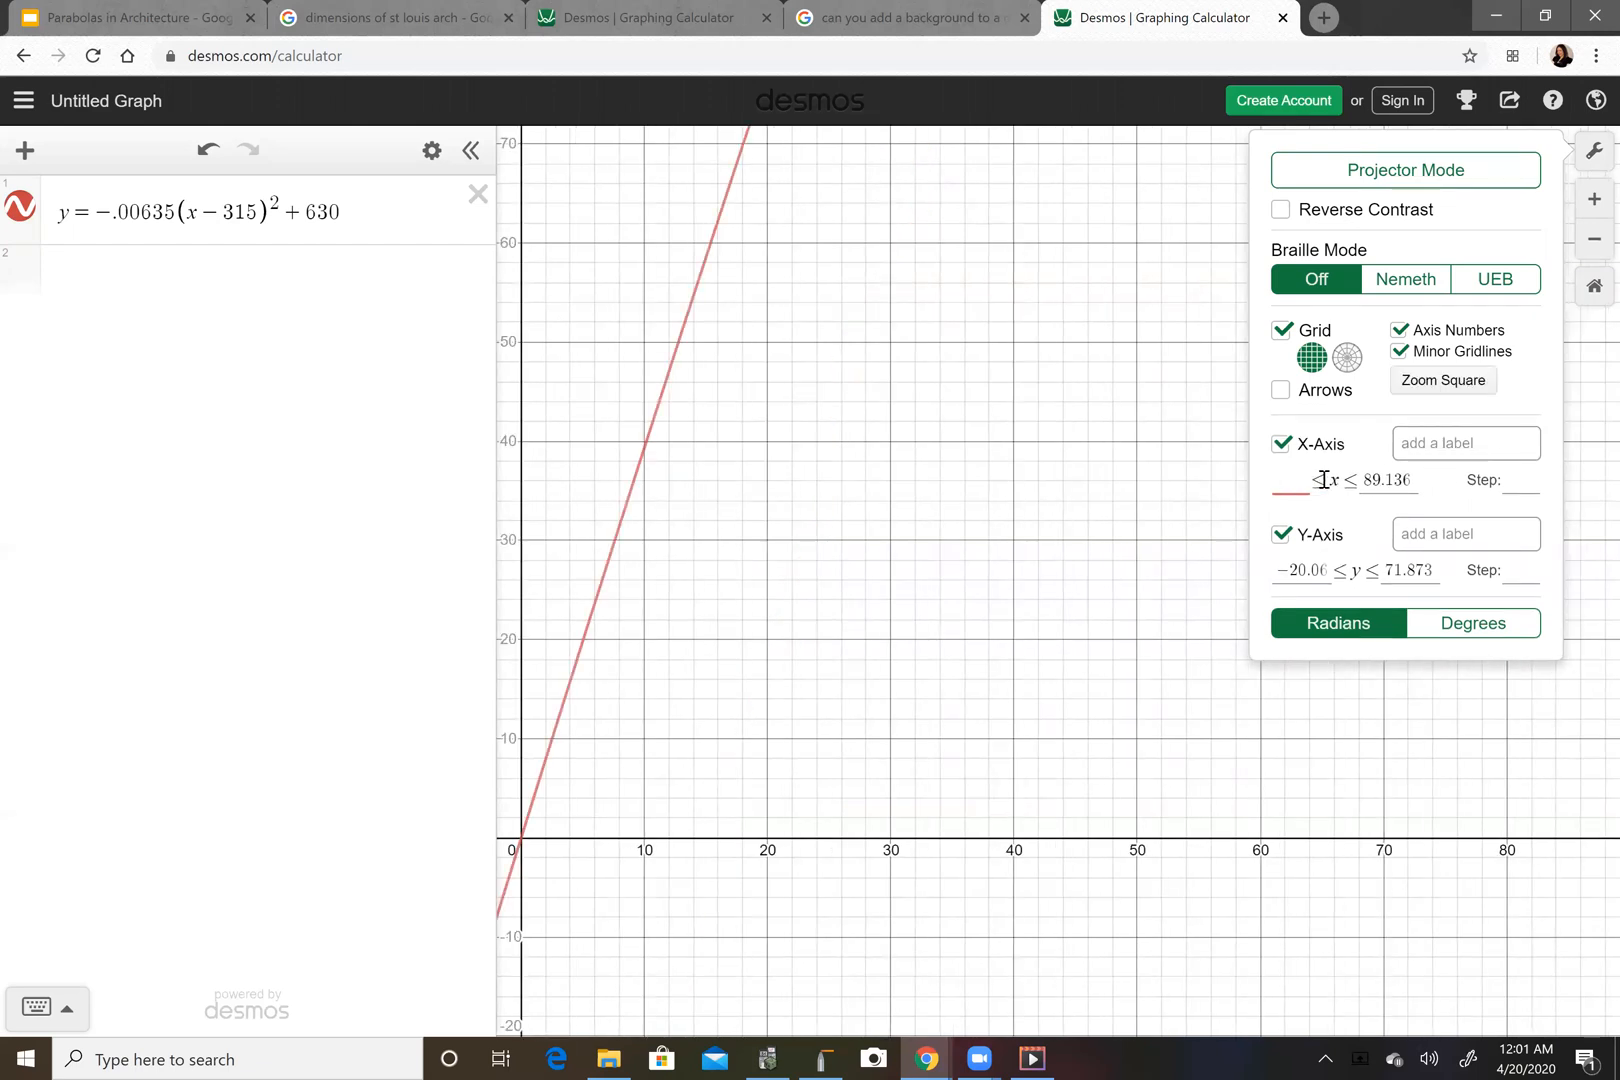
text(-10)
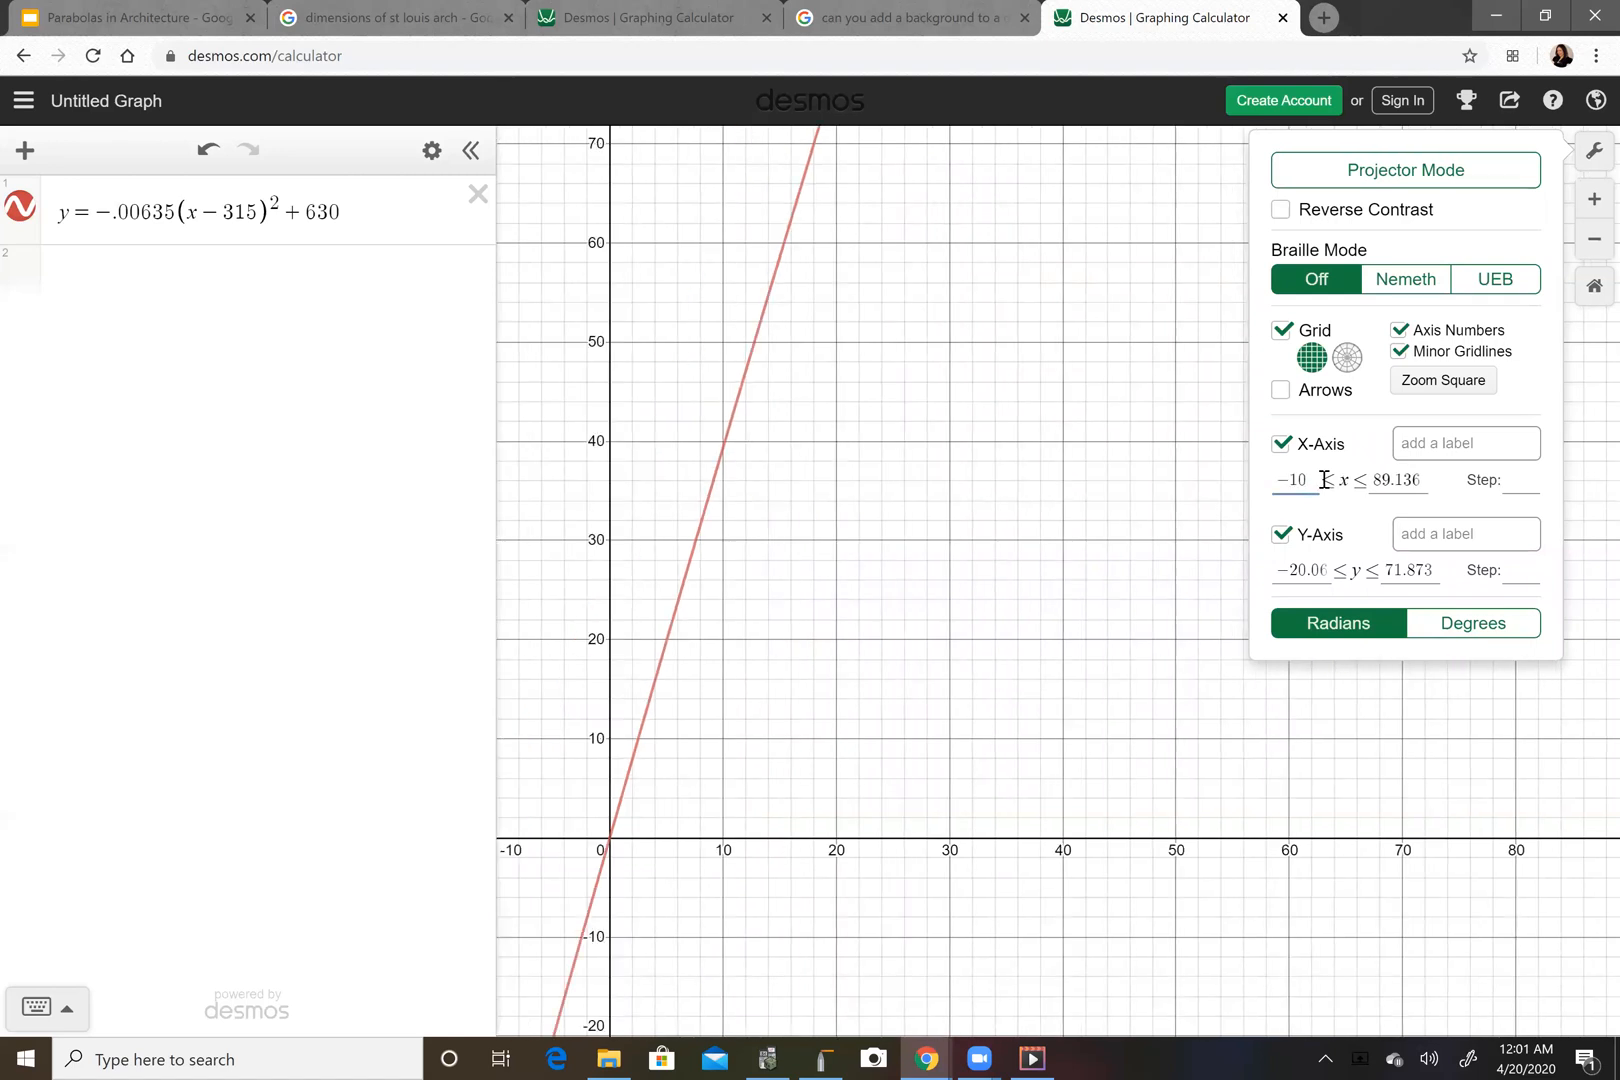
click(1421, 480)
key(BackSpace)
key(BackSpace)
key(BackSpace)
key(BackSpace)
key(BackSpace)
key(BackSpace)
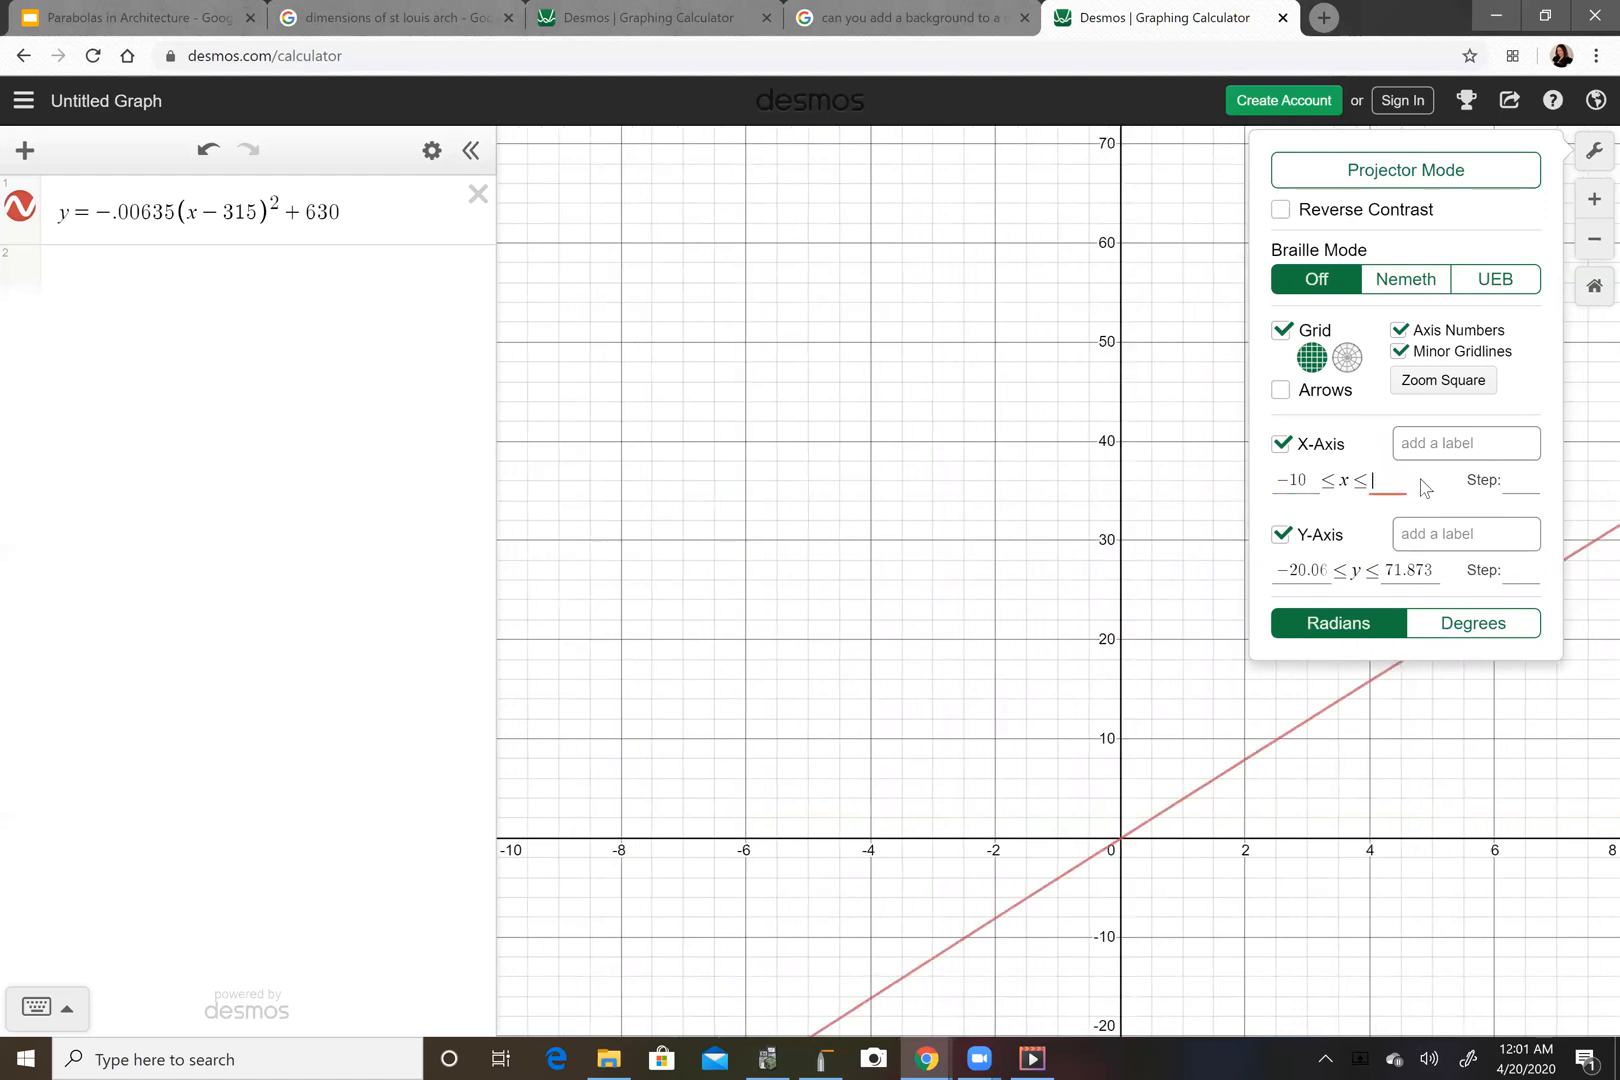
text(650)
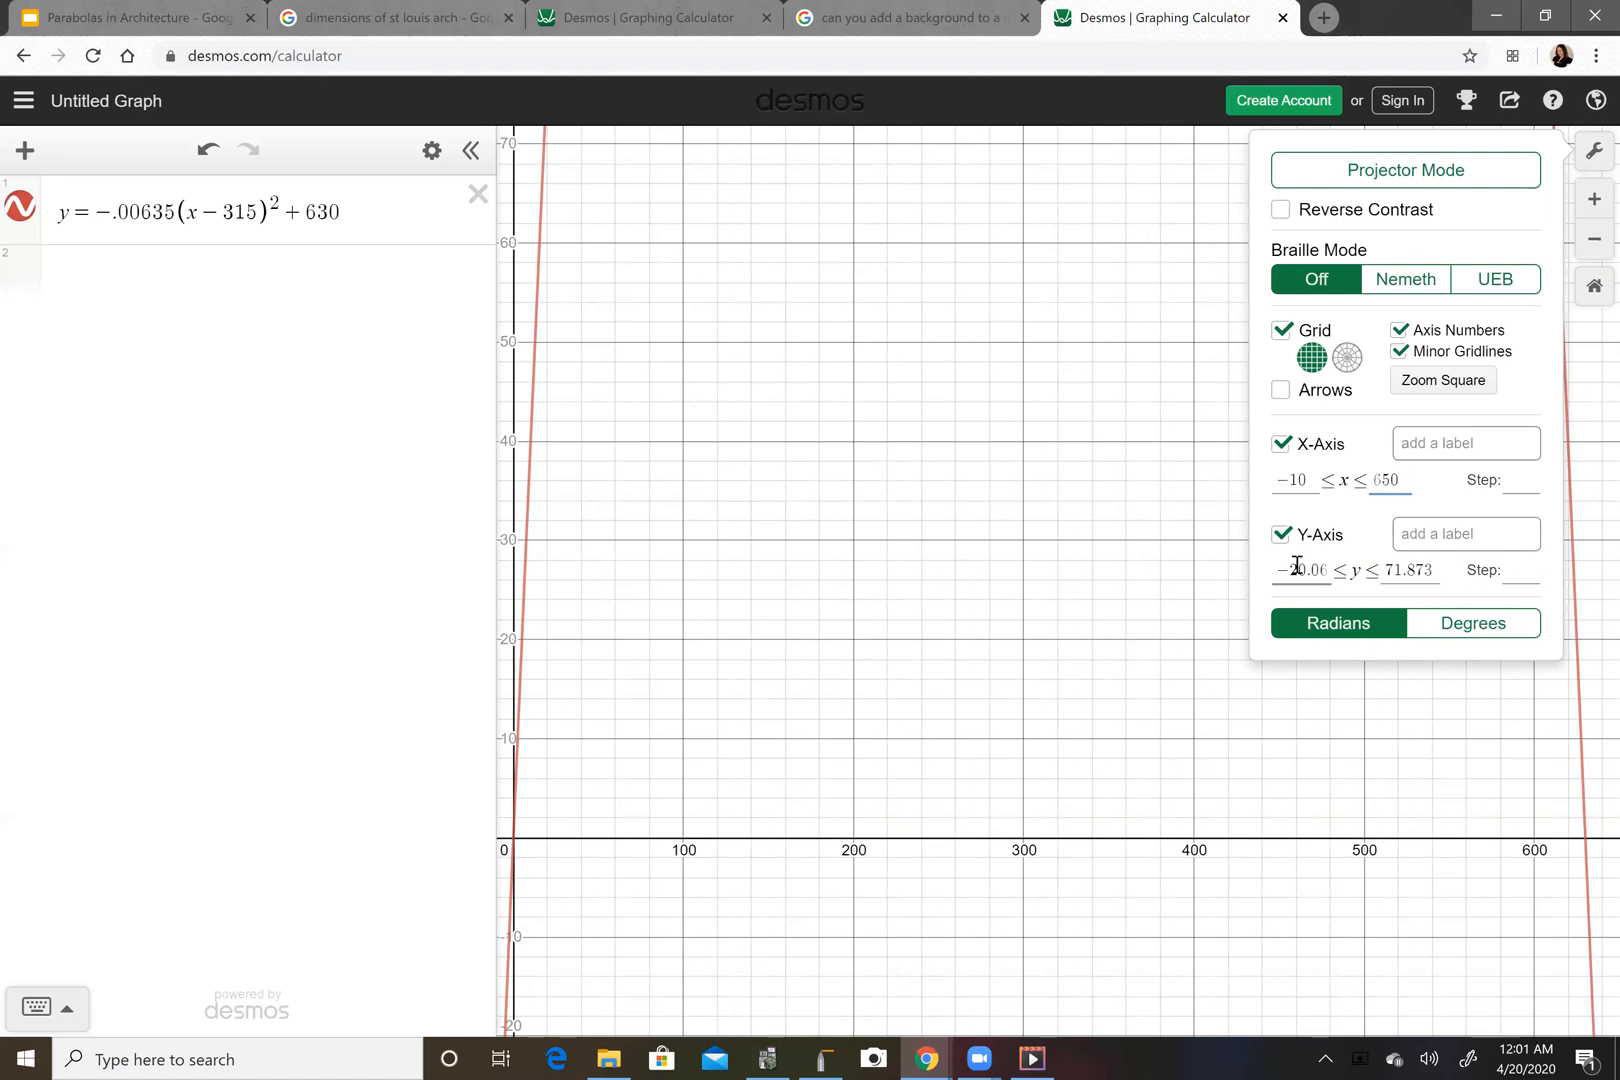
Change the x-axis minimum to -20 and the y-axis maximum to 650, then close the settings.
click(1311, 482)
key(BackSpace)
key(BackSpace)
text(20)
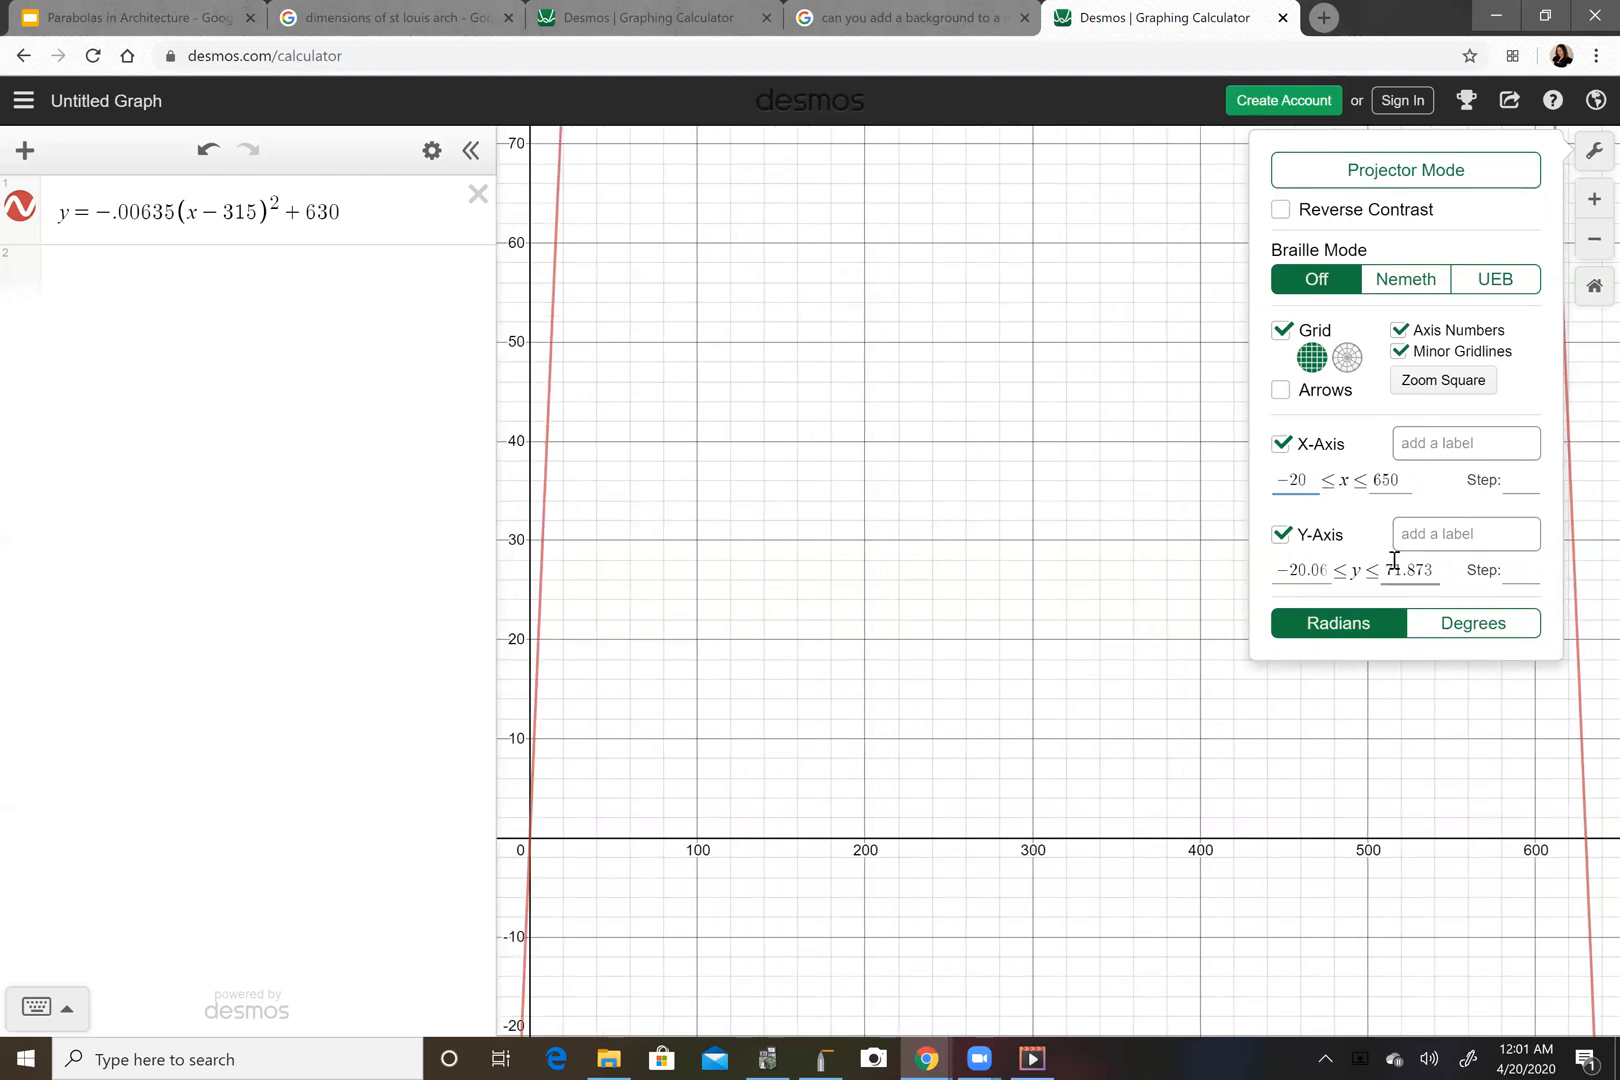
click(1430, 570)
key(BackSpace)
key(BackSpace)
key(BackSpace)
key(BackSpace)
key(BackSpace)
key(BackSpace)
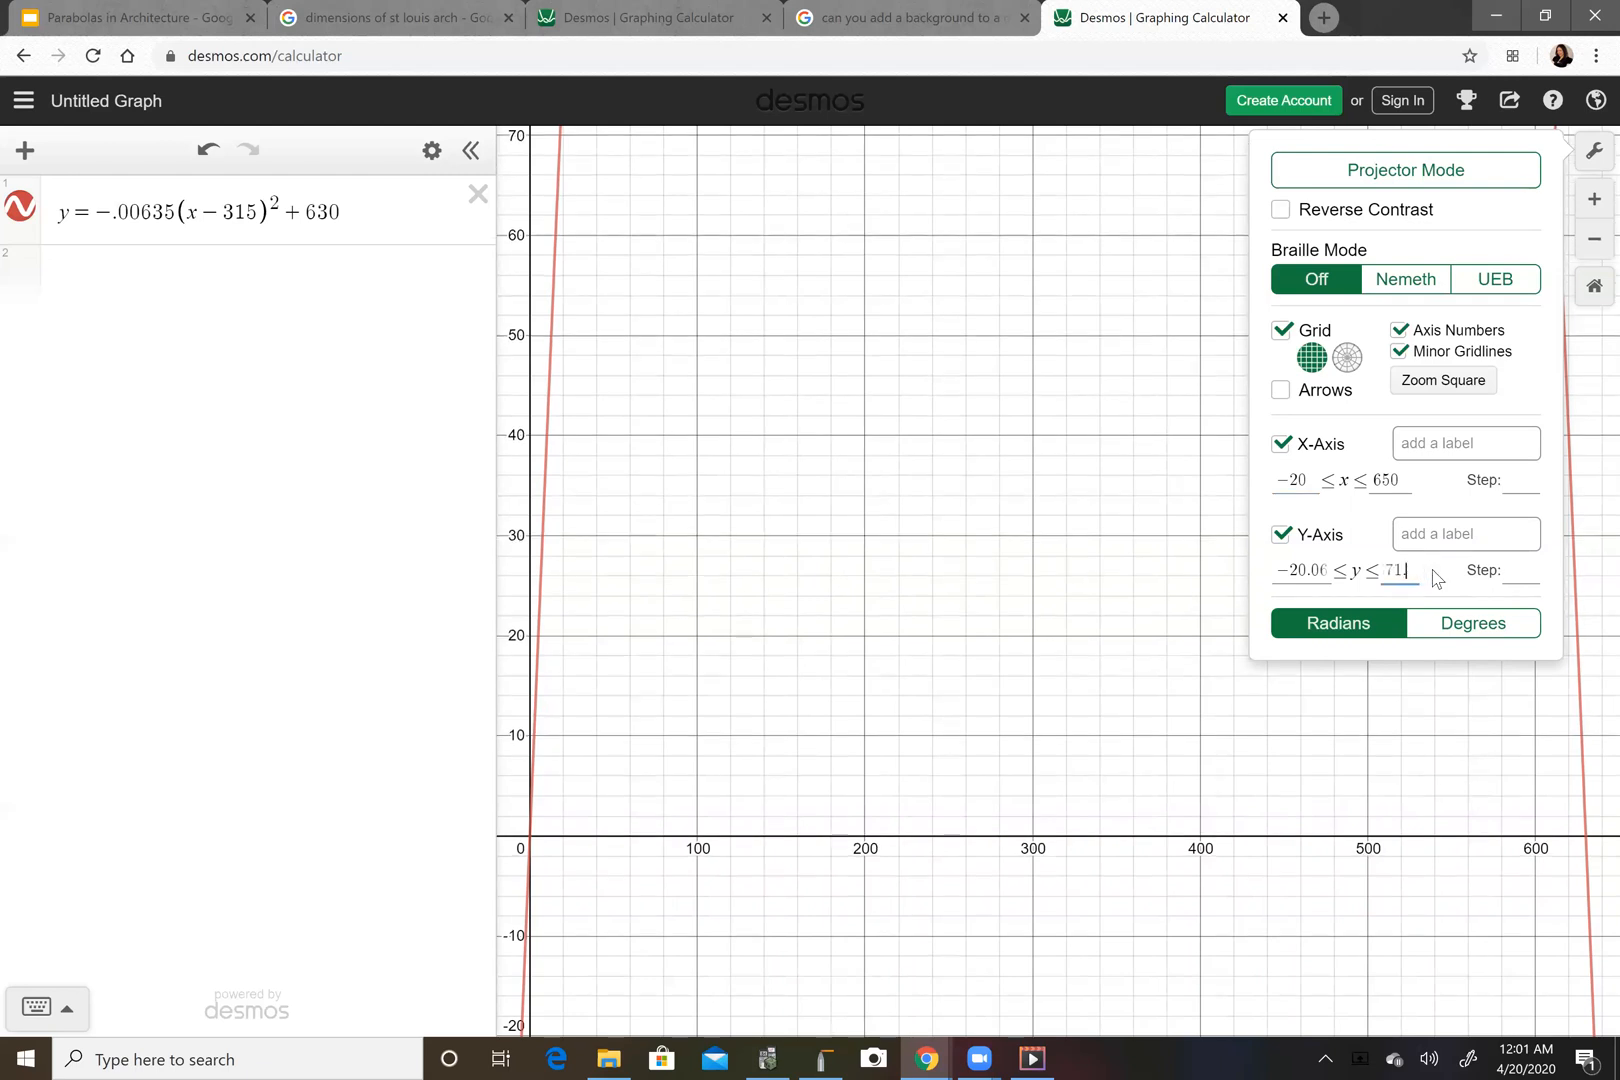
text(6)
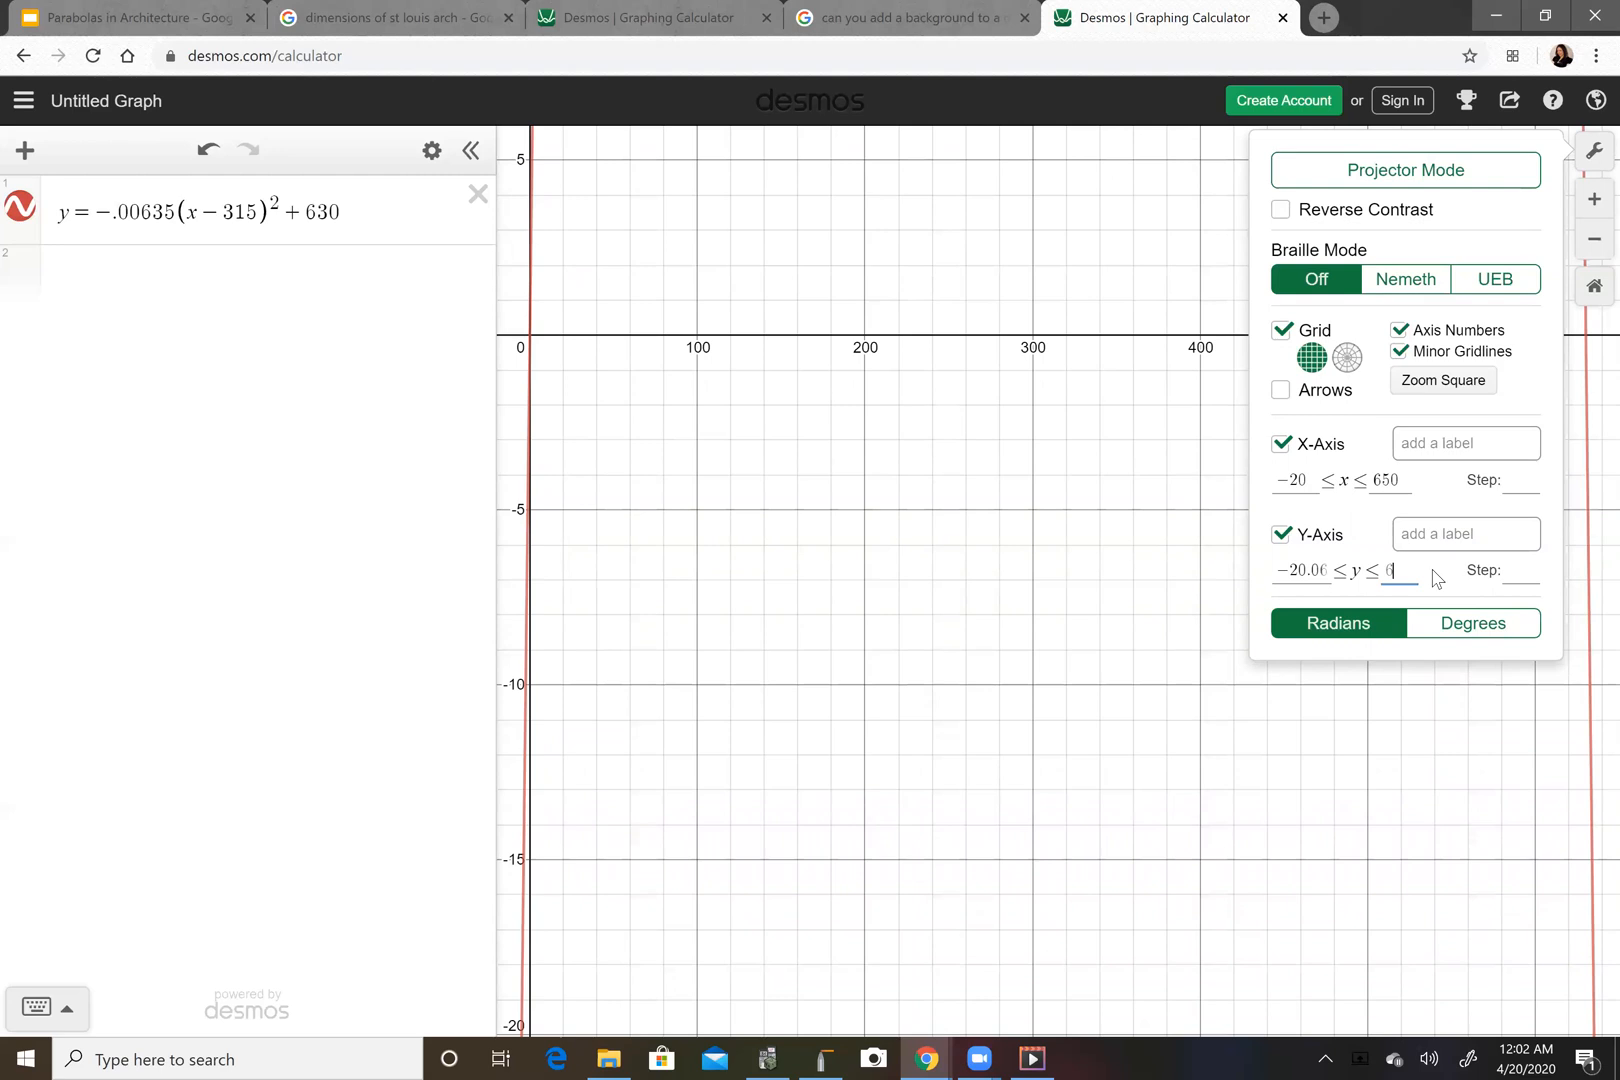
text(50)
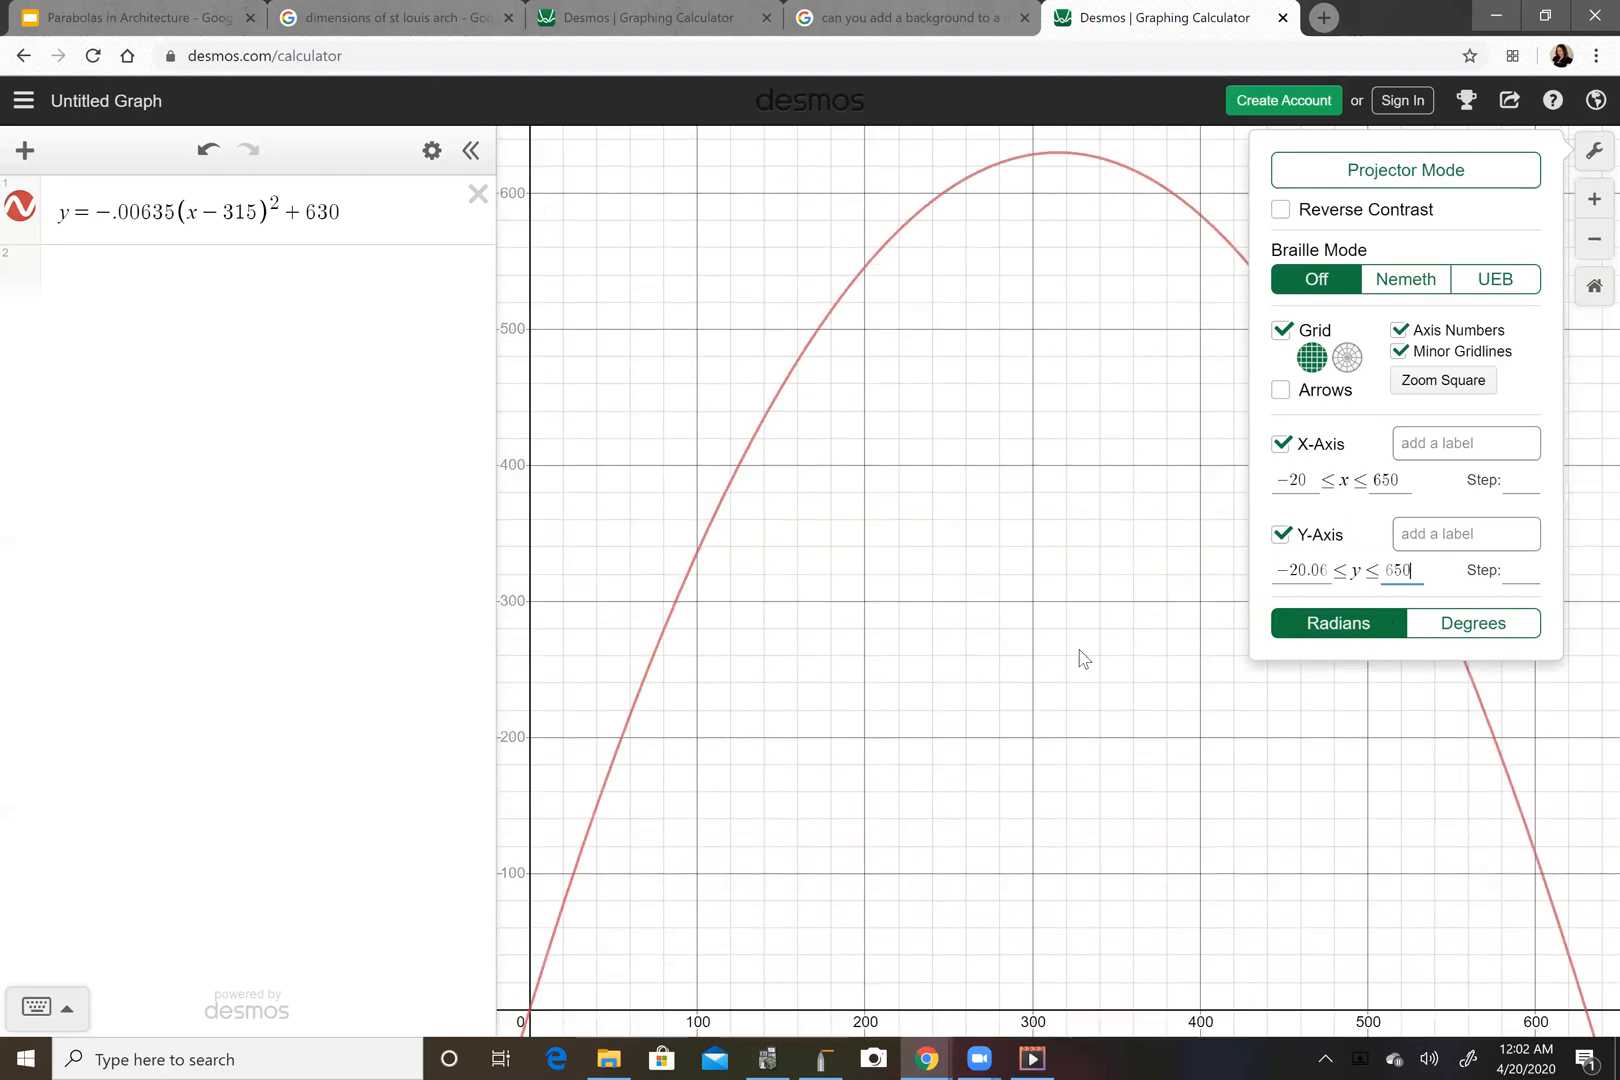
click(360, 607)
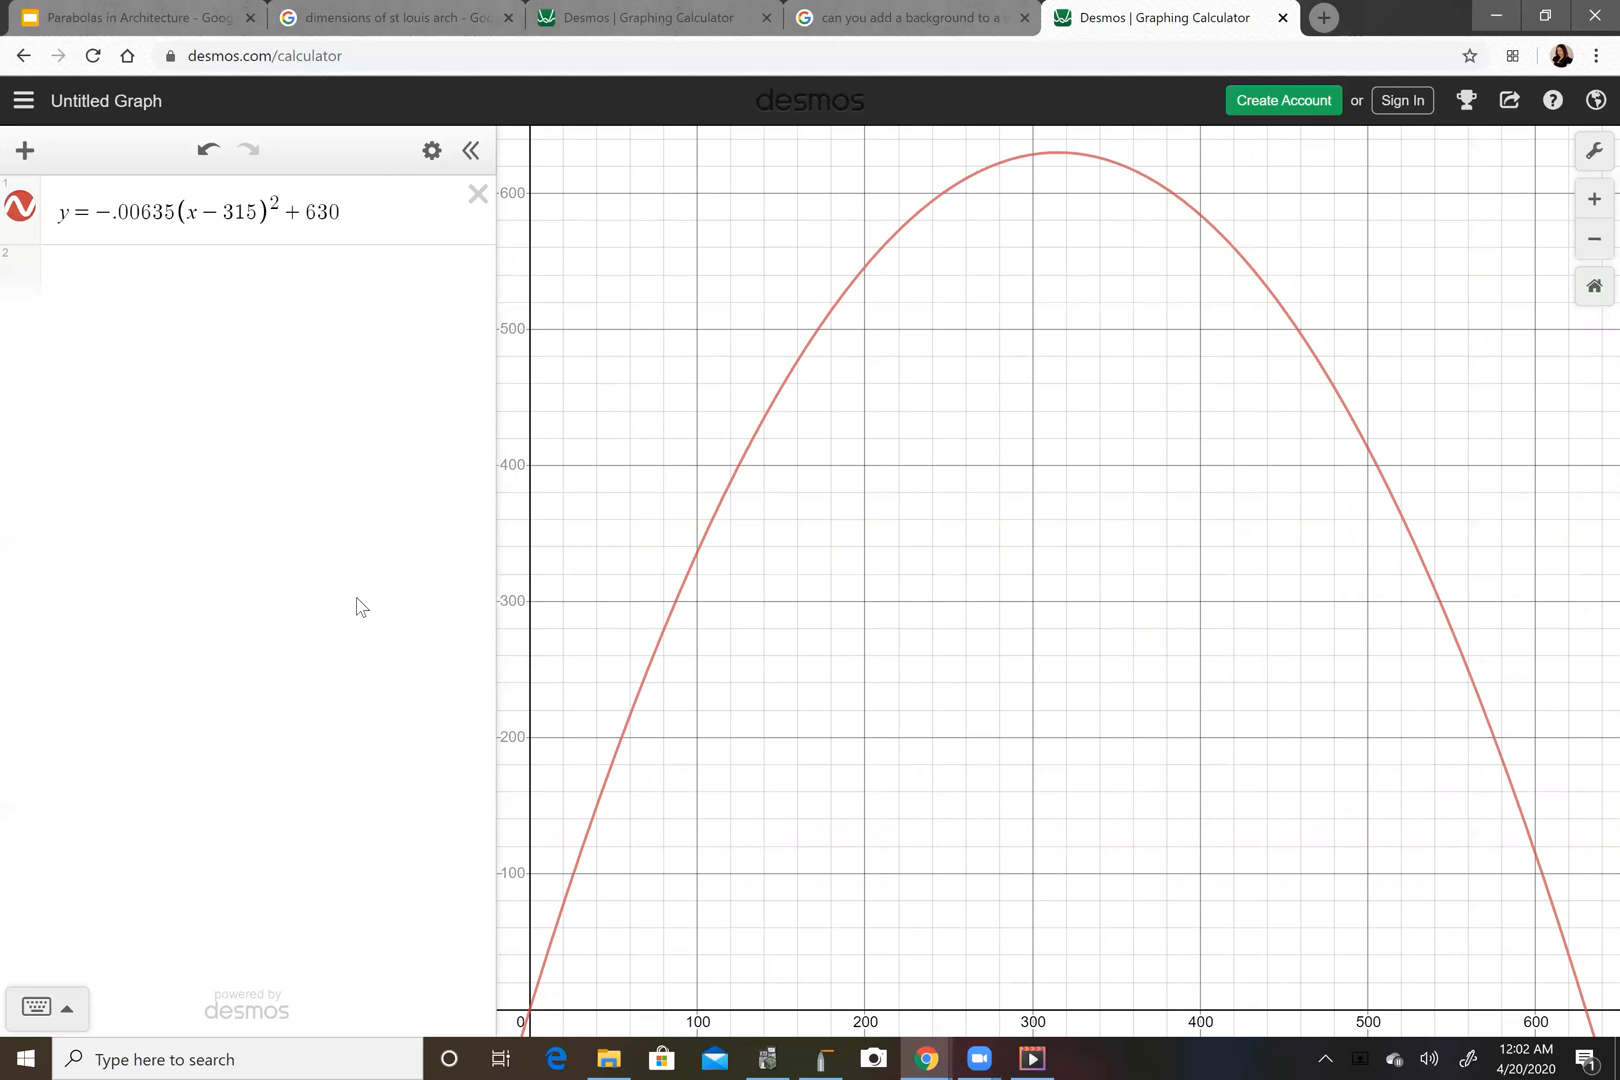
Add a second expression with the factored form y = -.00635(x-0)(x-630).
click(157, 268)
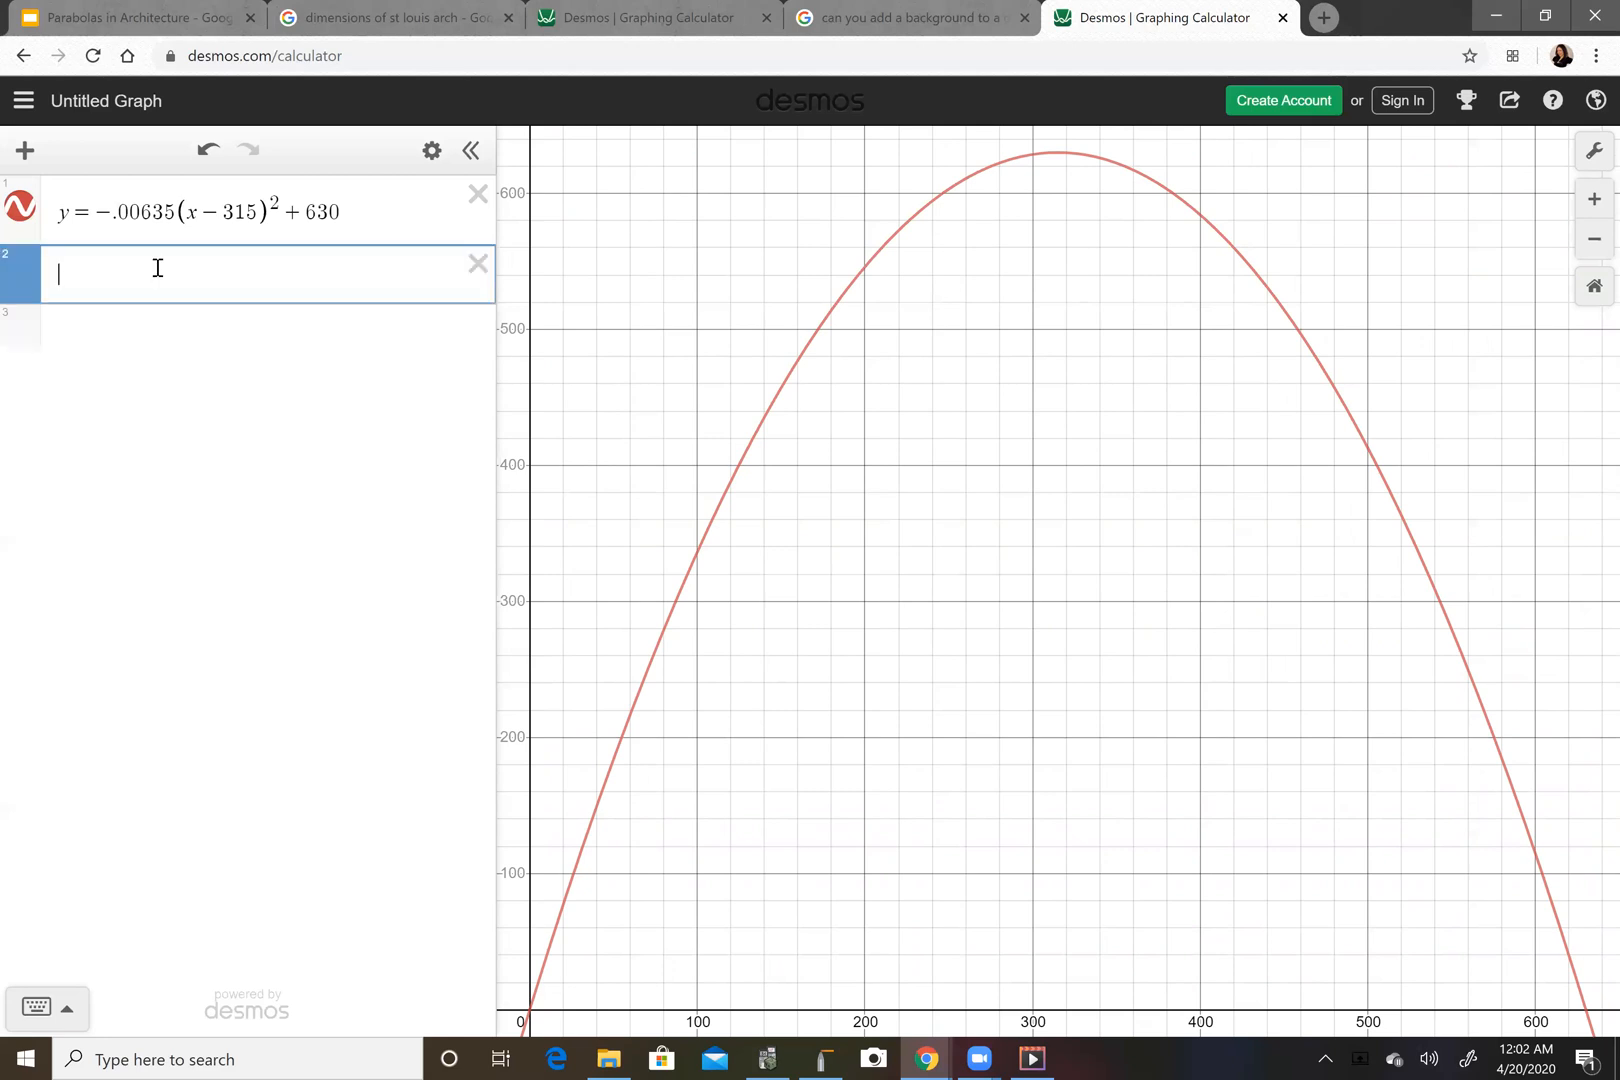
text(y=-.00)
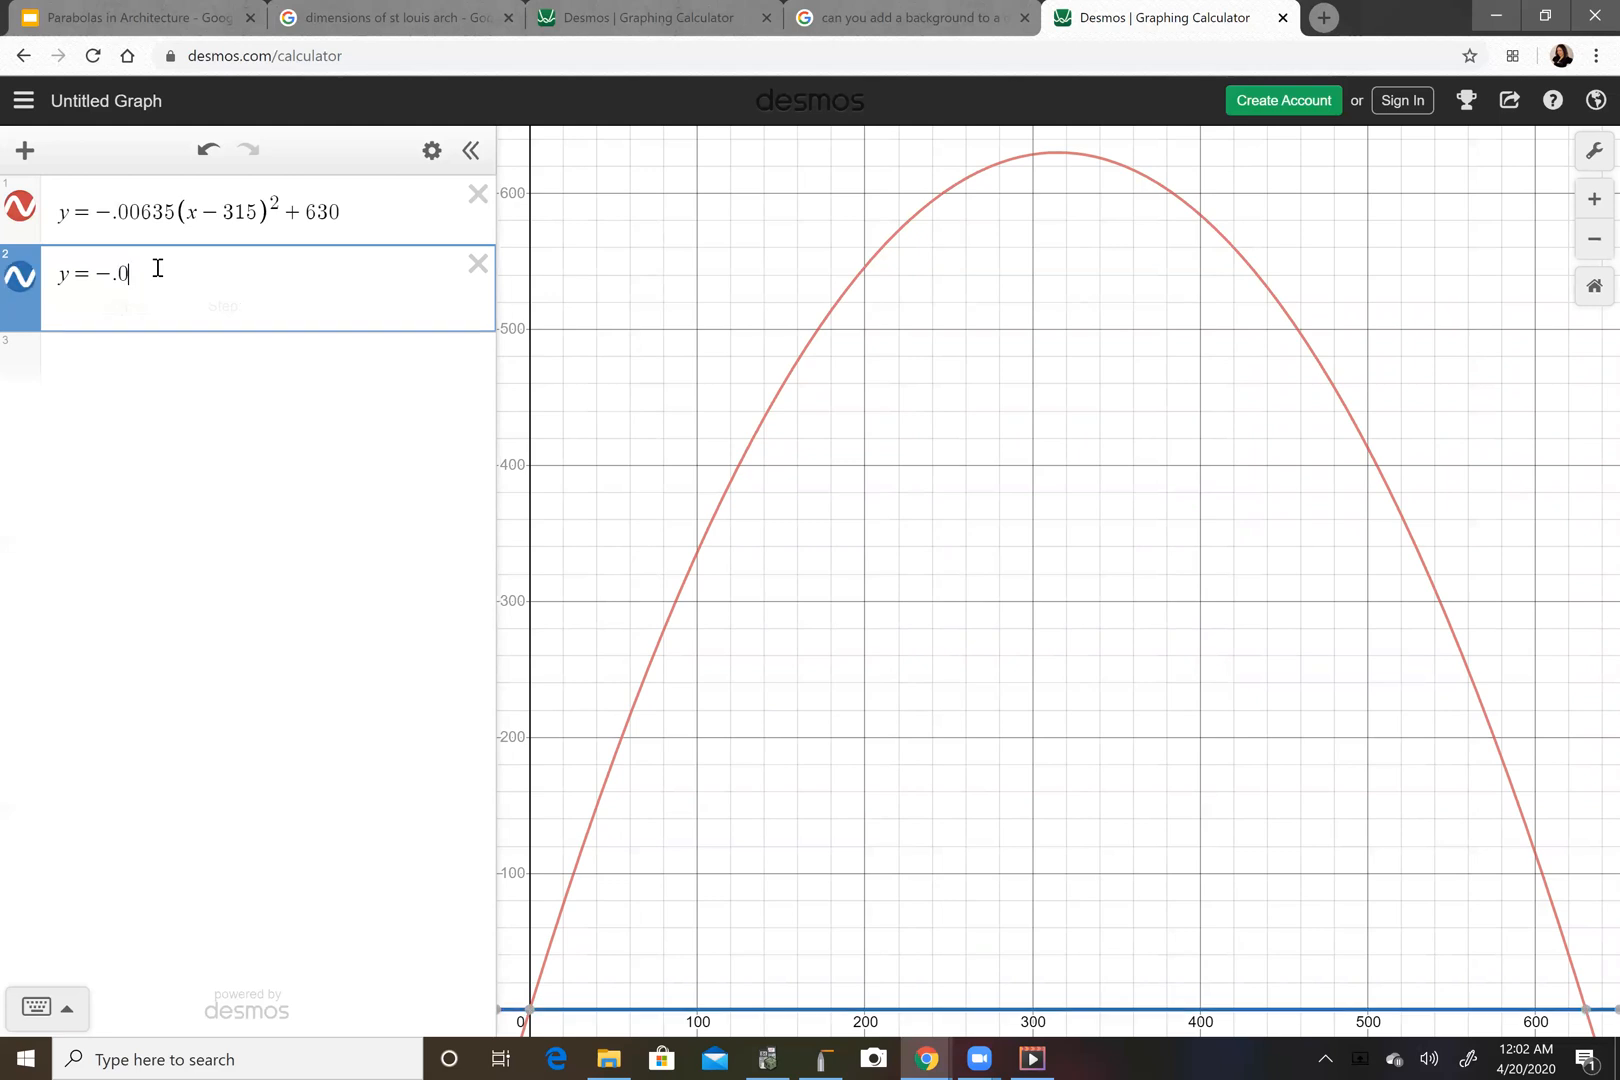
text(635)
text((x-)
text(0)
text())
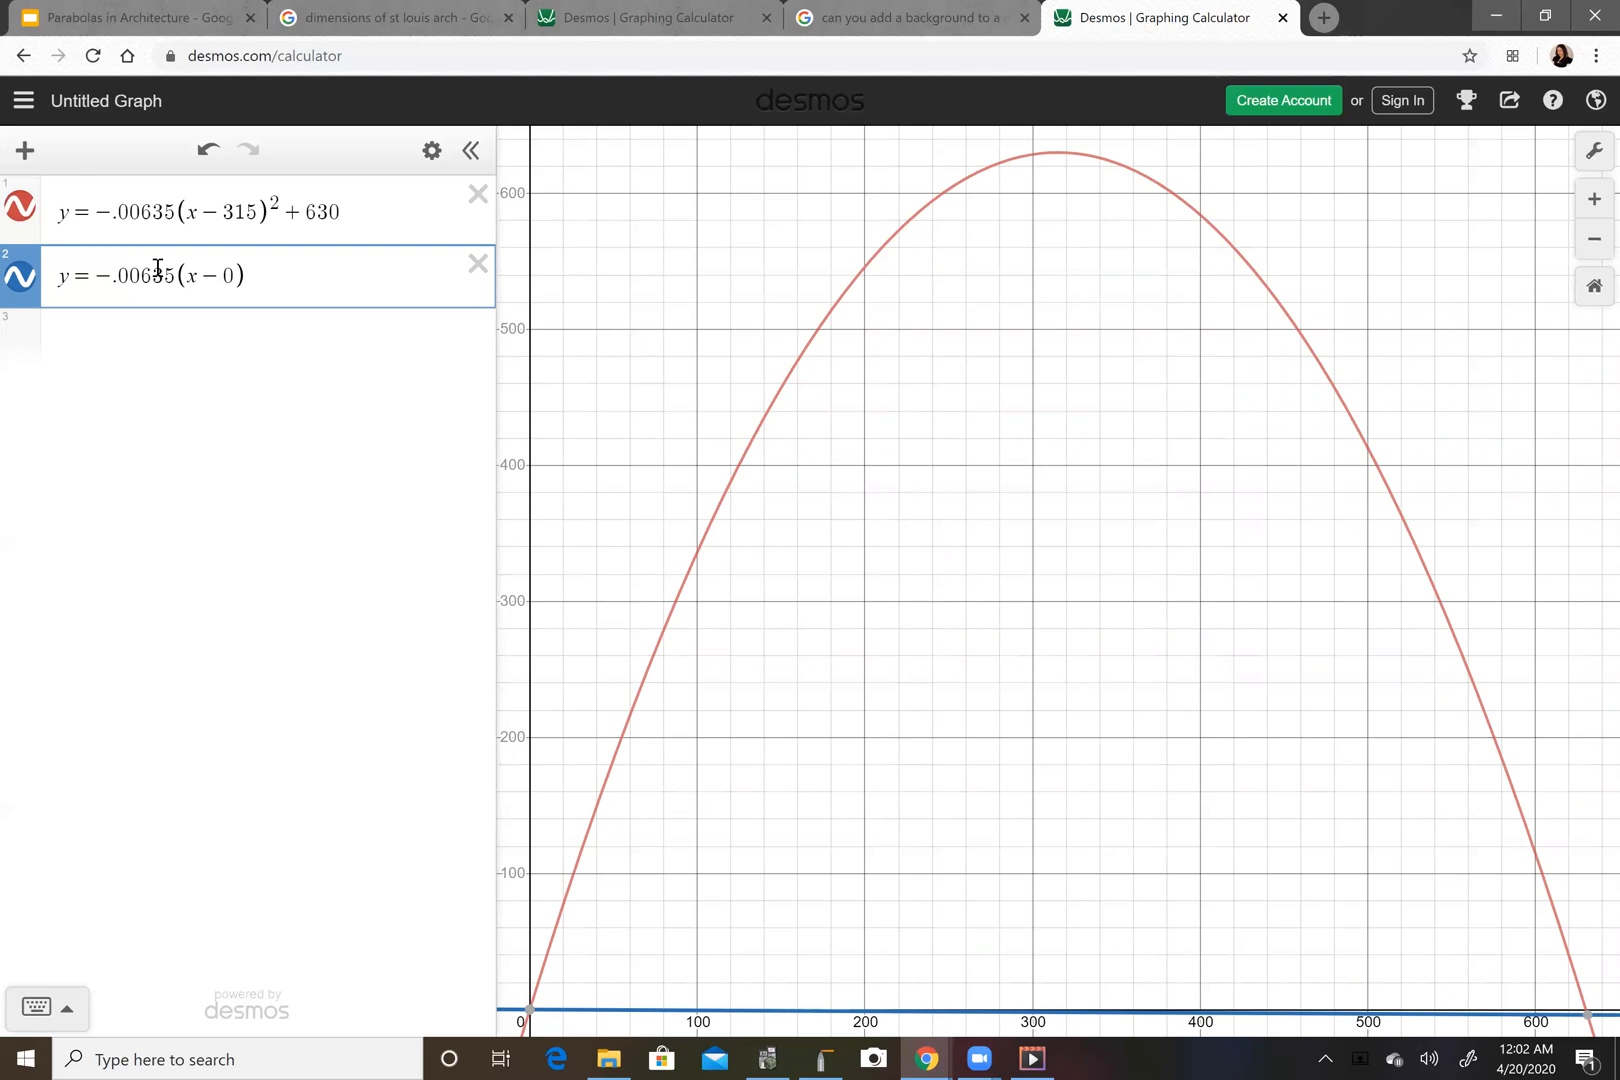
text((x)
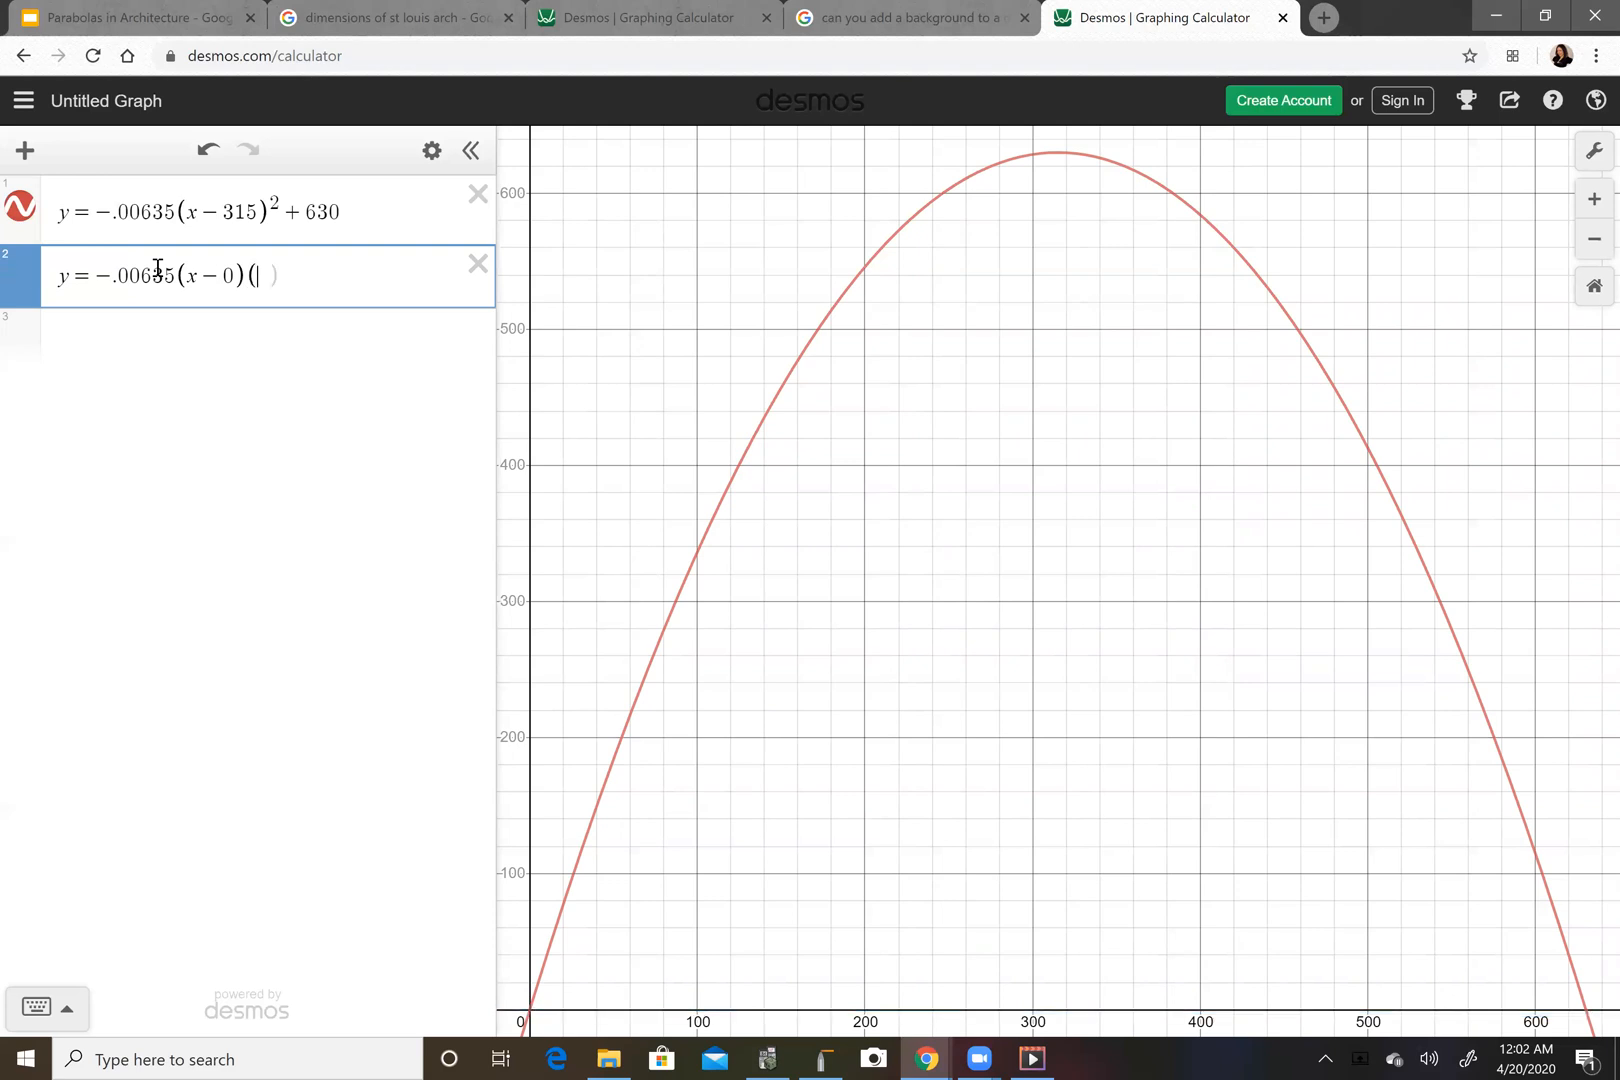
text(-)
text(630)
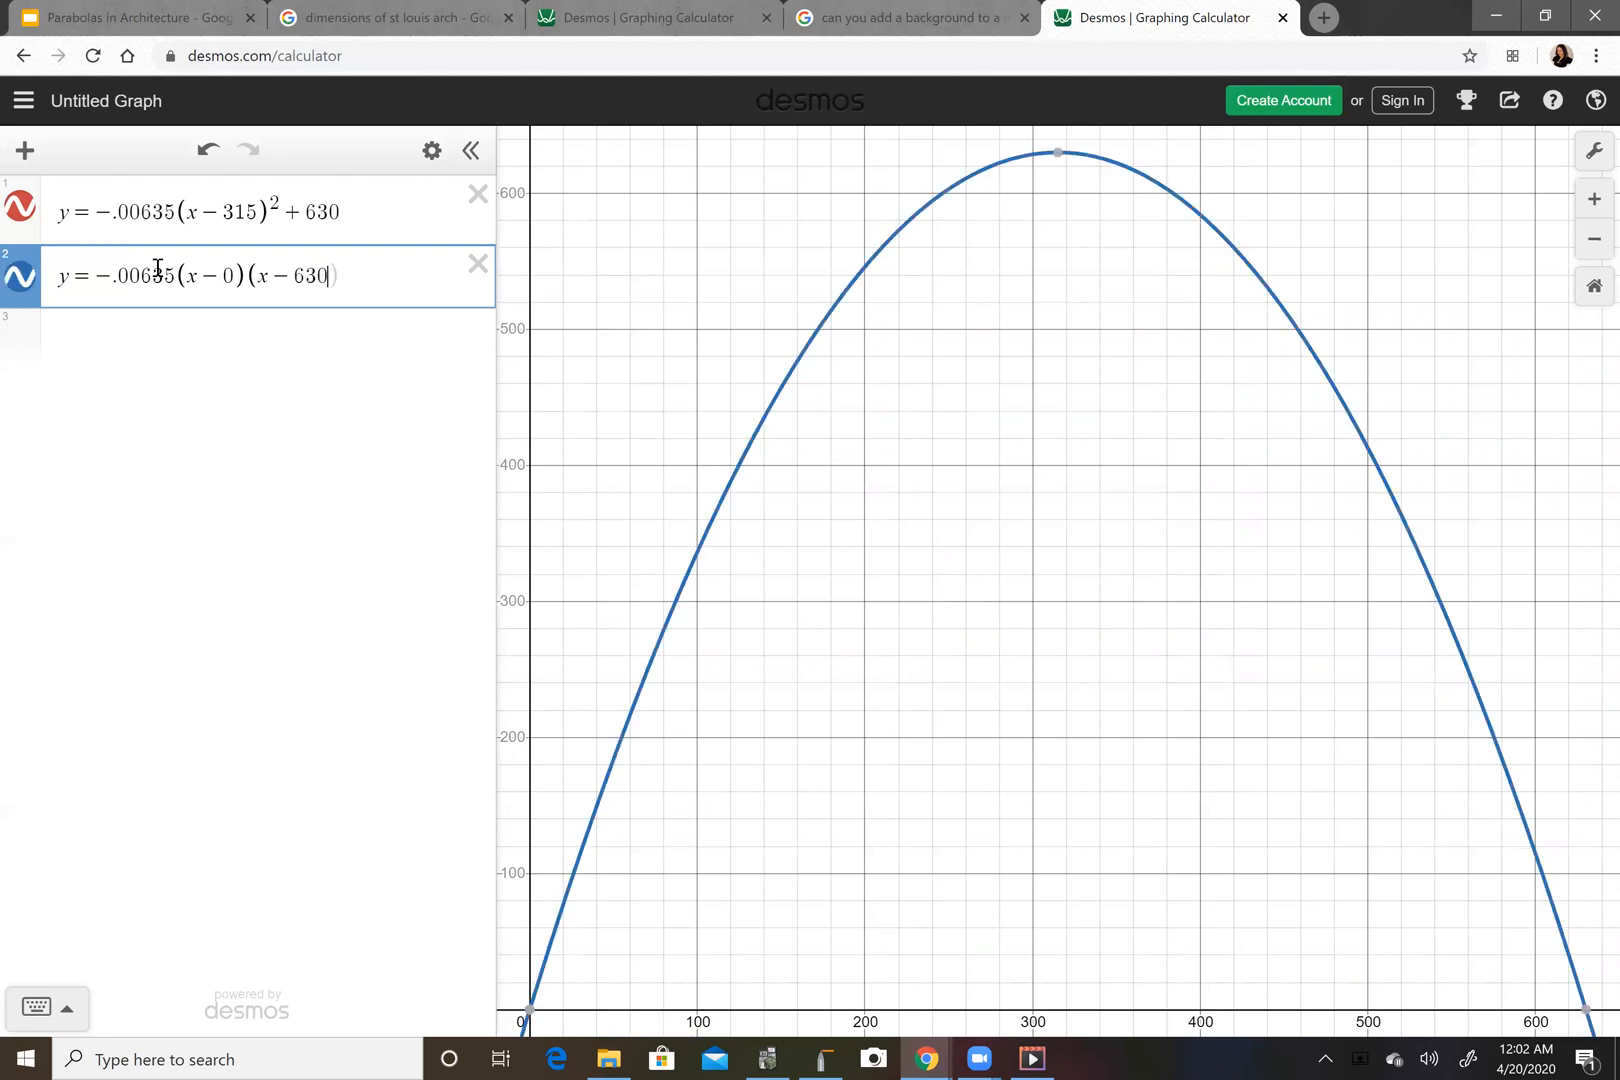
text())
Simplify the second expression to y = -.00635x(x-630) by replacing the (x-0) factor with x.
click(246, 274)
key(BackSpace)
key(BackSpace)
key(BackSpace)
key(BackSpace)
key(BackSpace)
key(BackSpace)
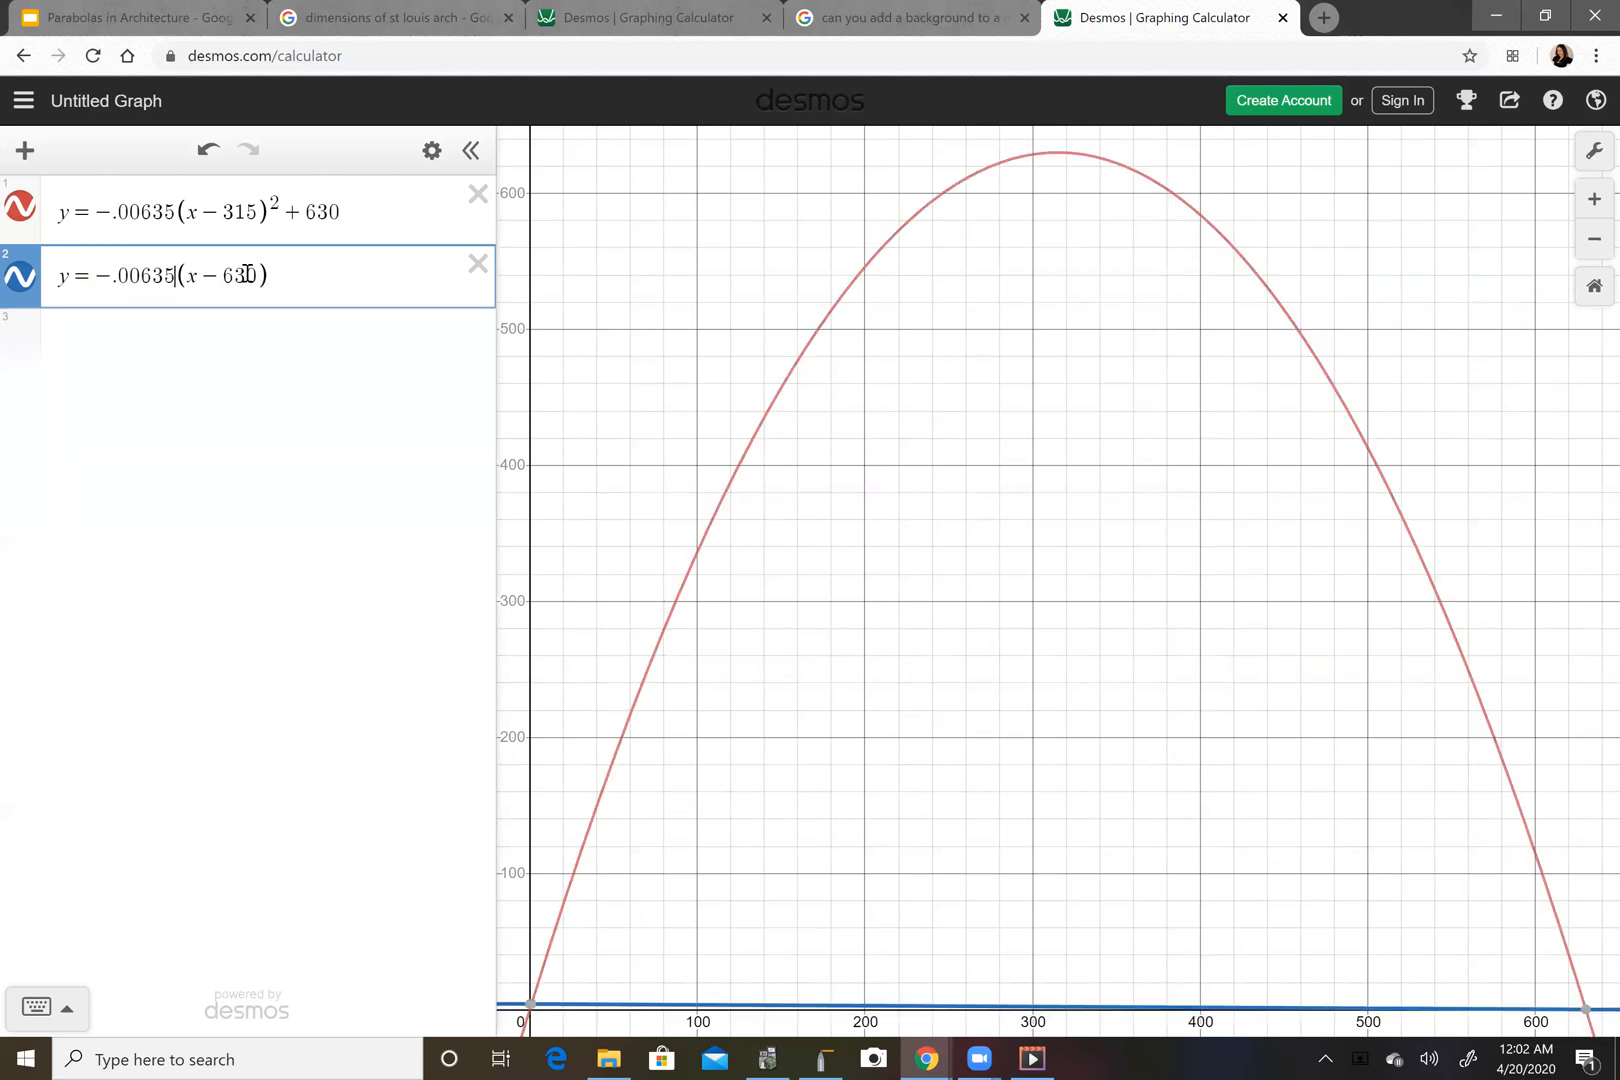
text(5x)
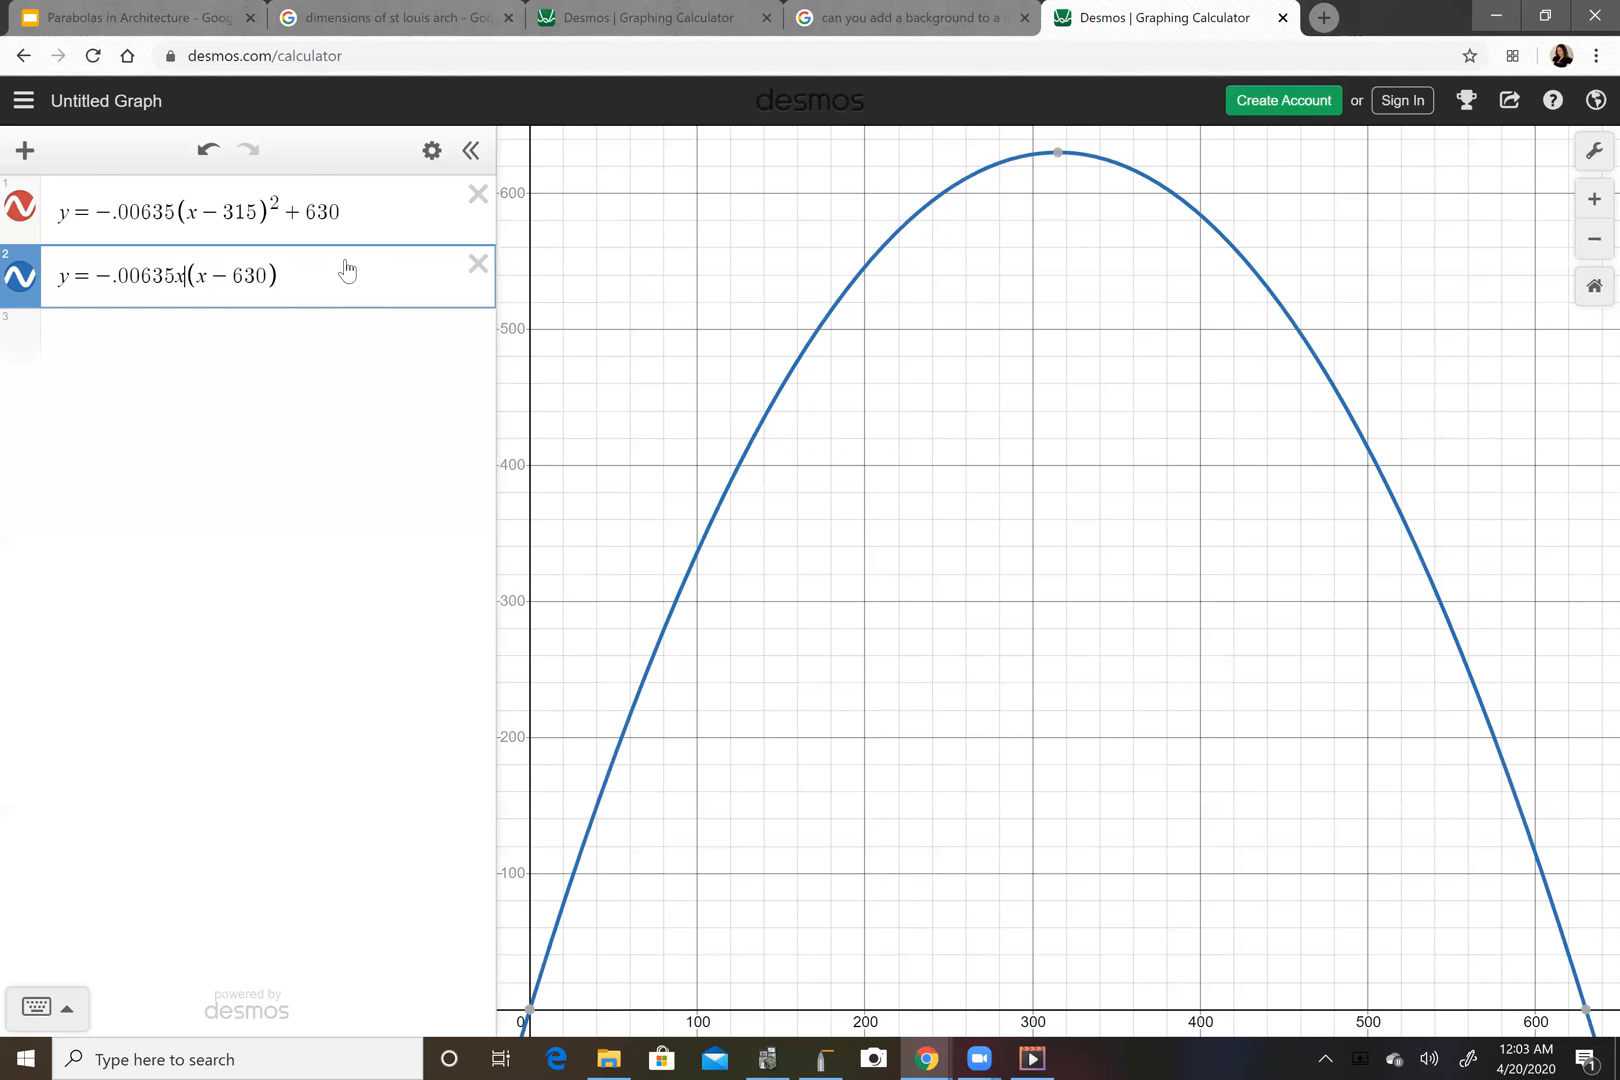
Add a third expression with the standard form y = -.000635x^2 + 4x.
click(282, 328)
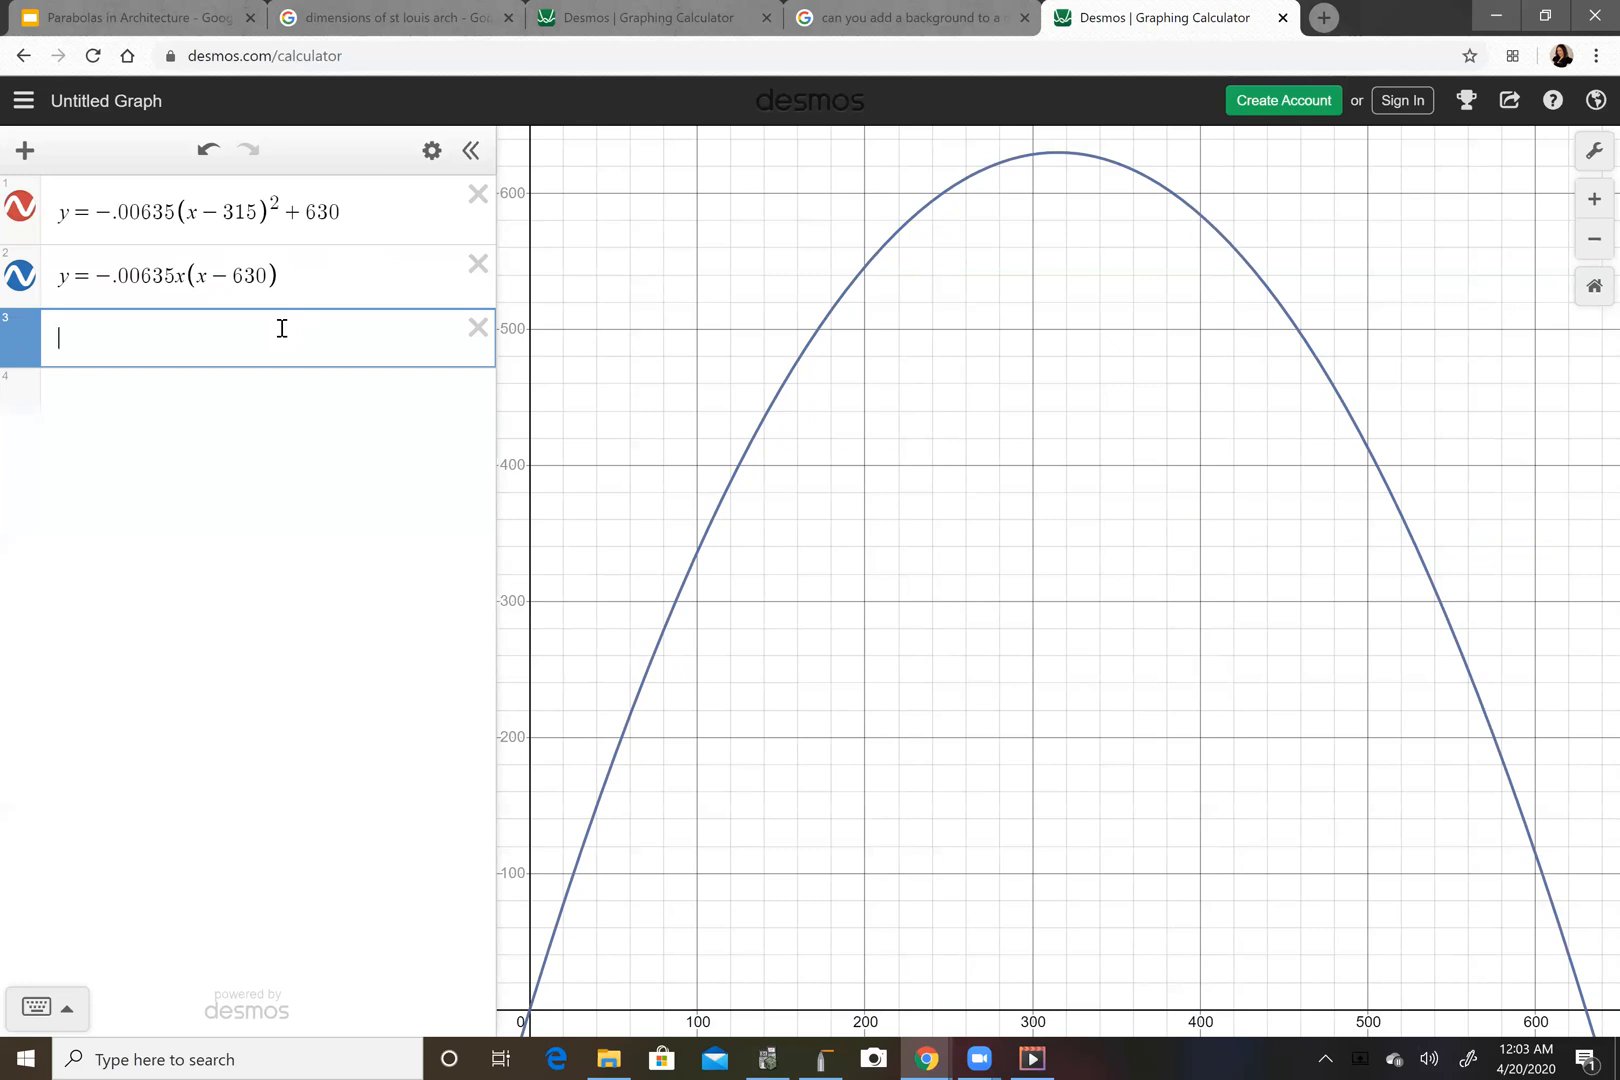
text(y=)
text(-)
text(.000)
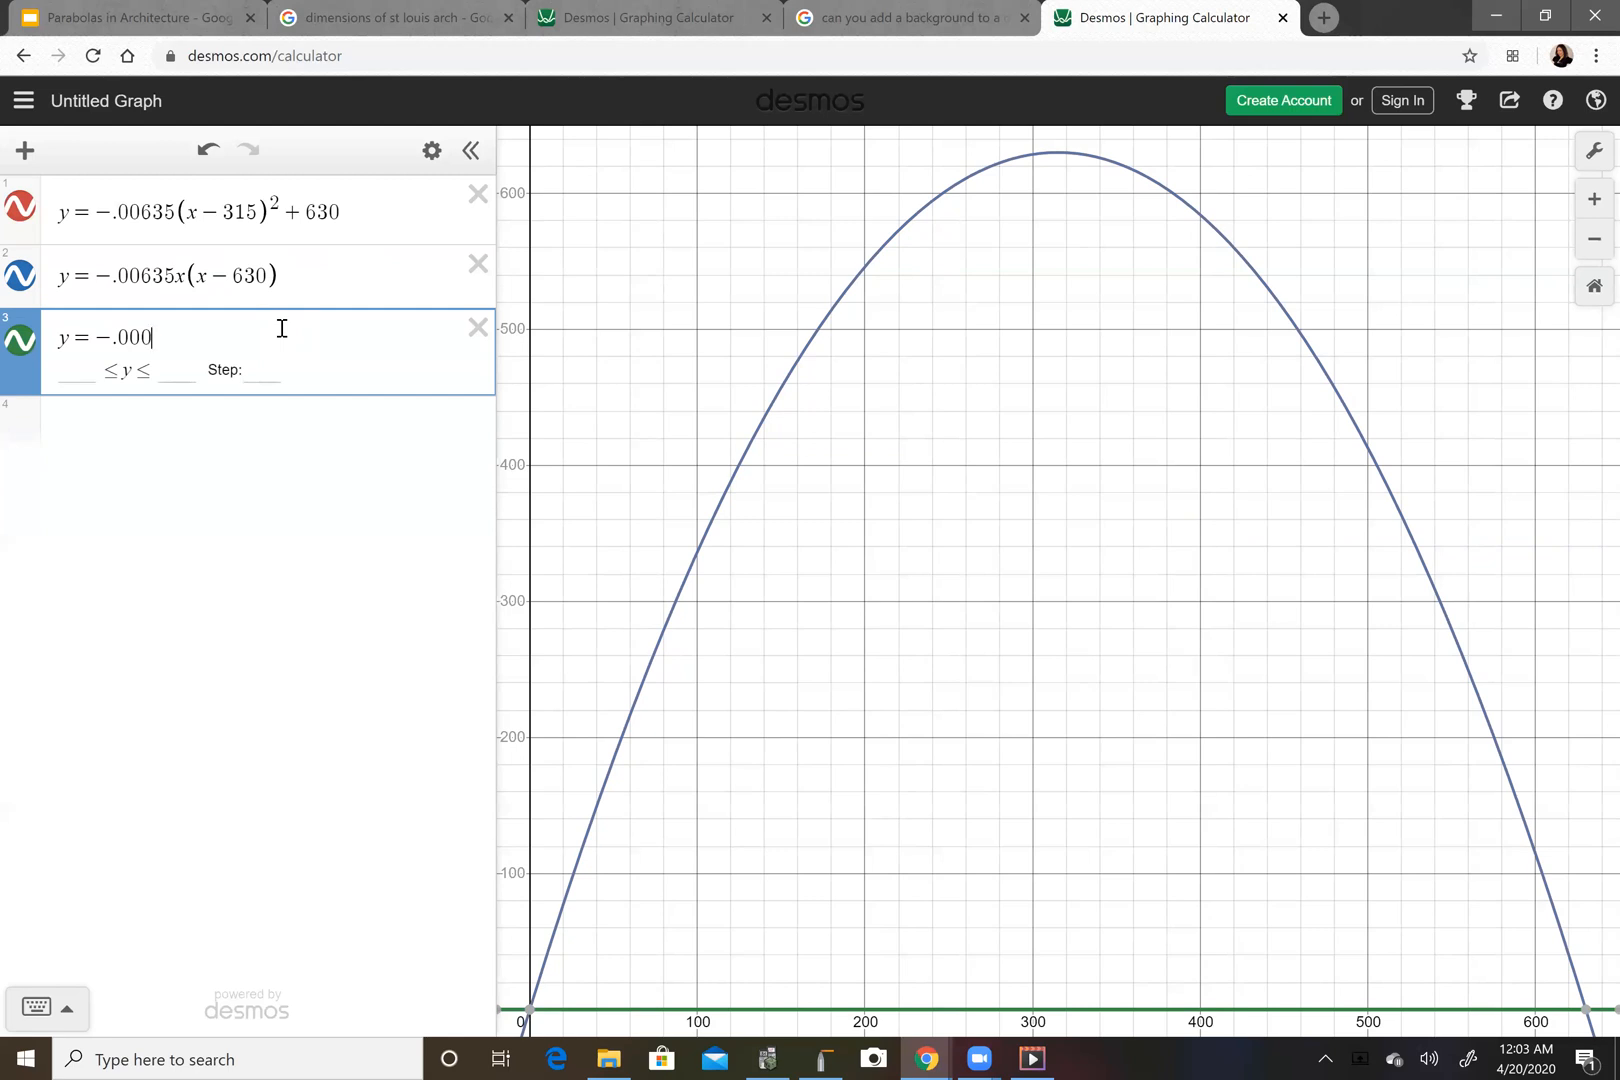
text(635x)
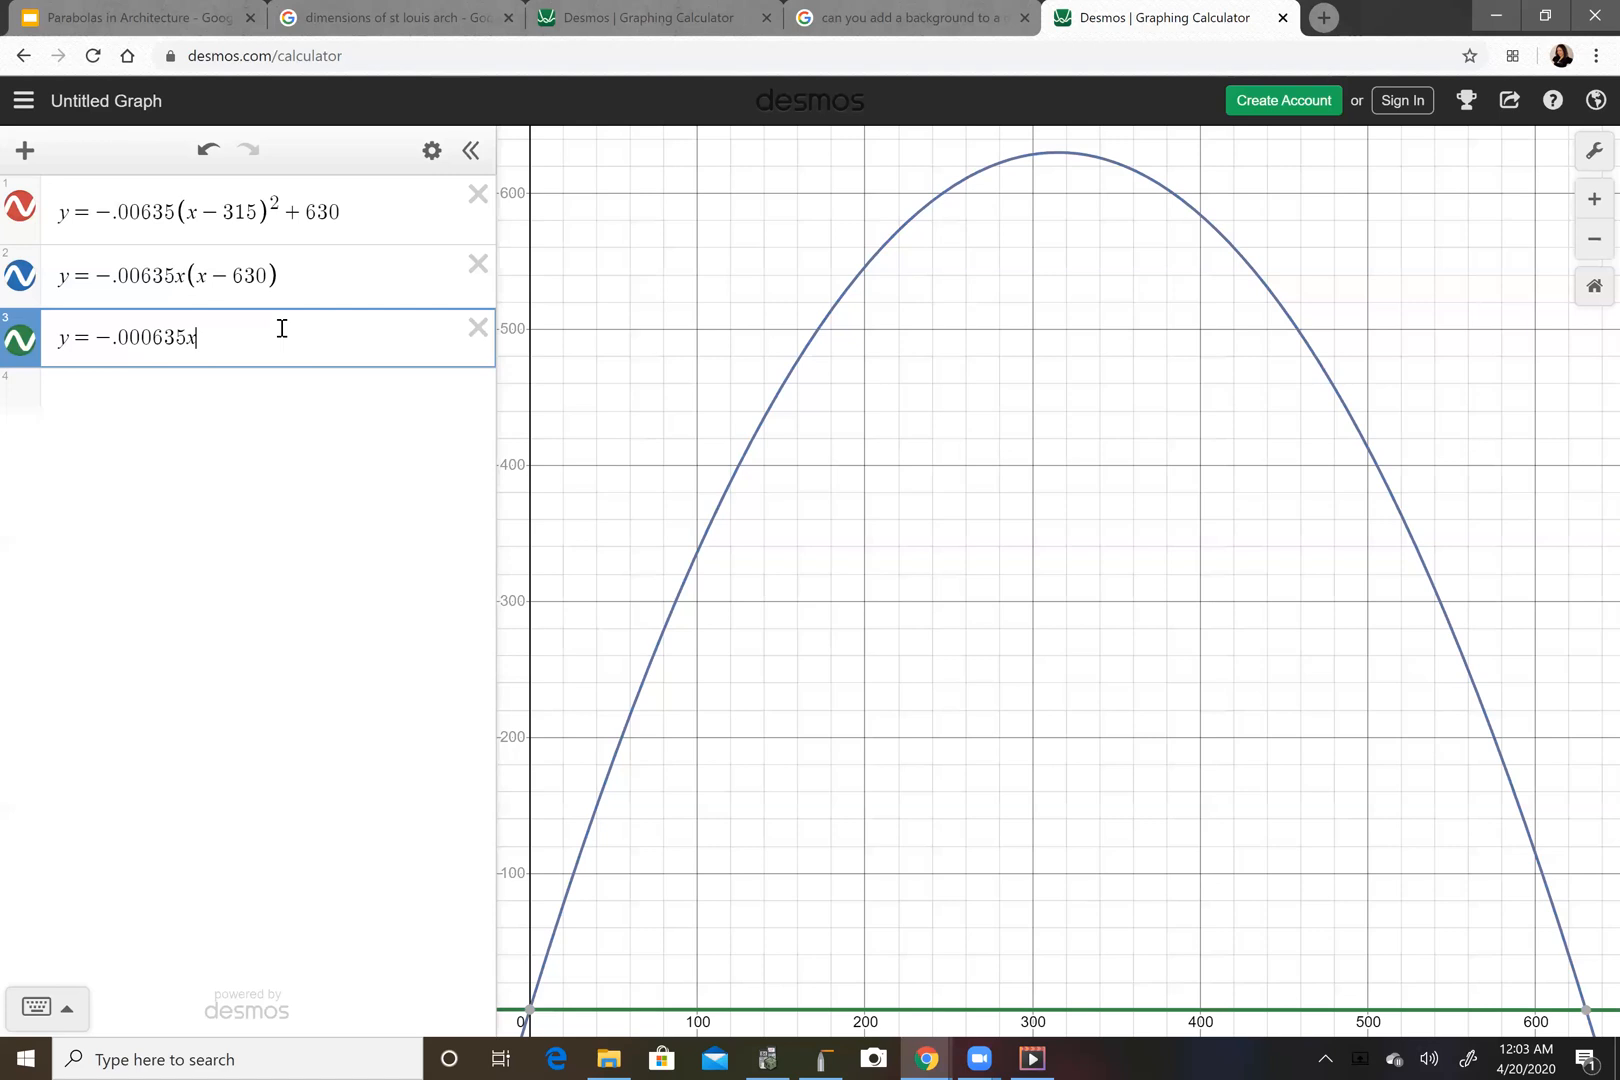
text(^2)
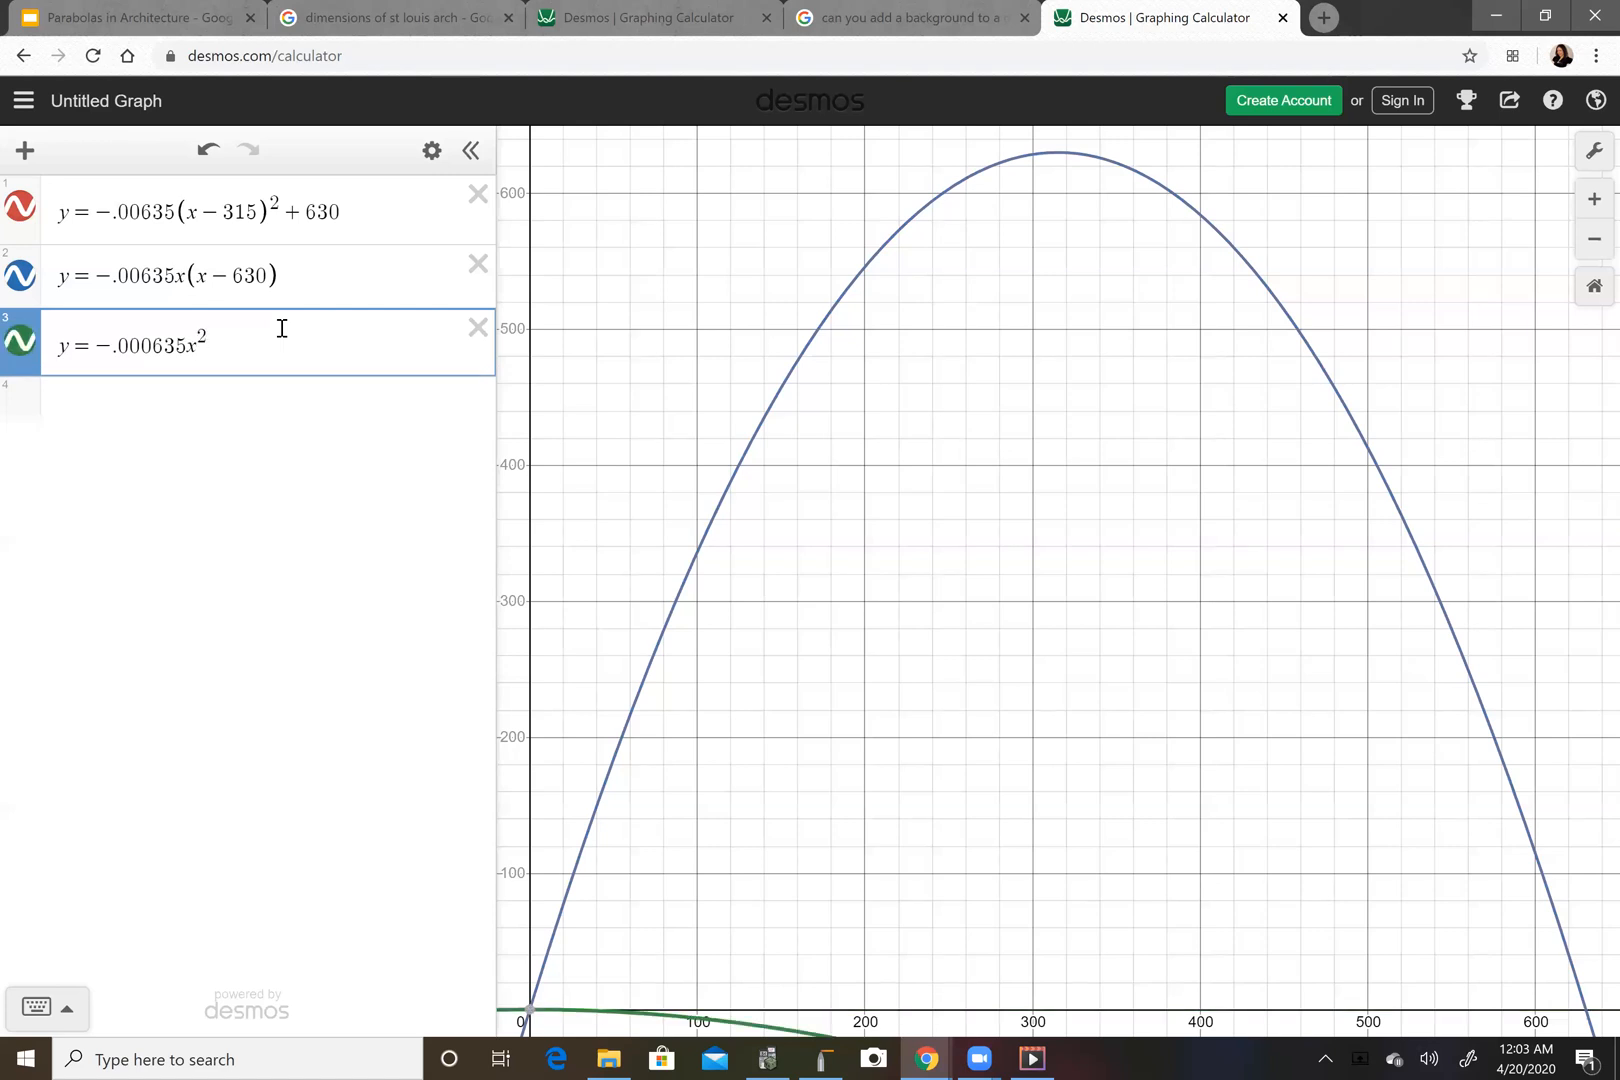
text(+)
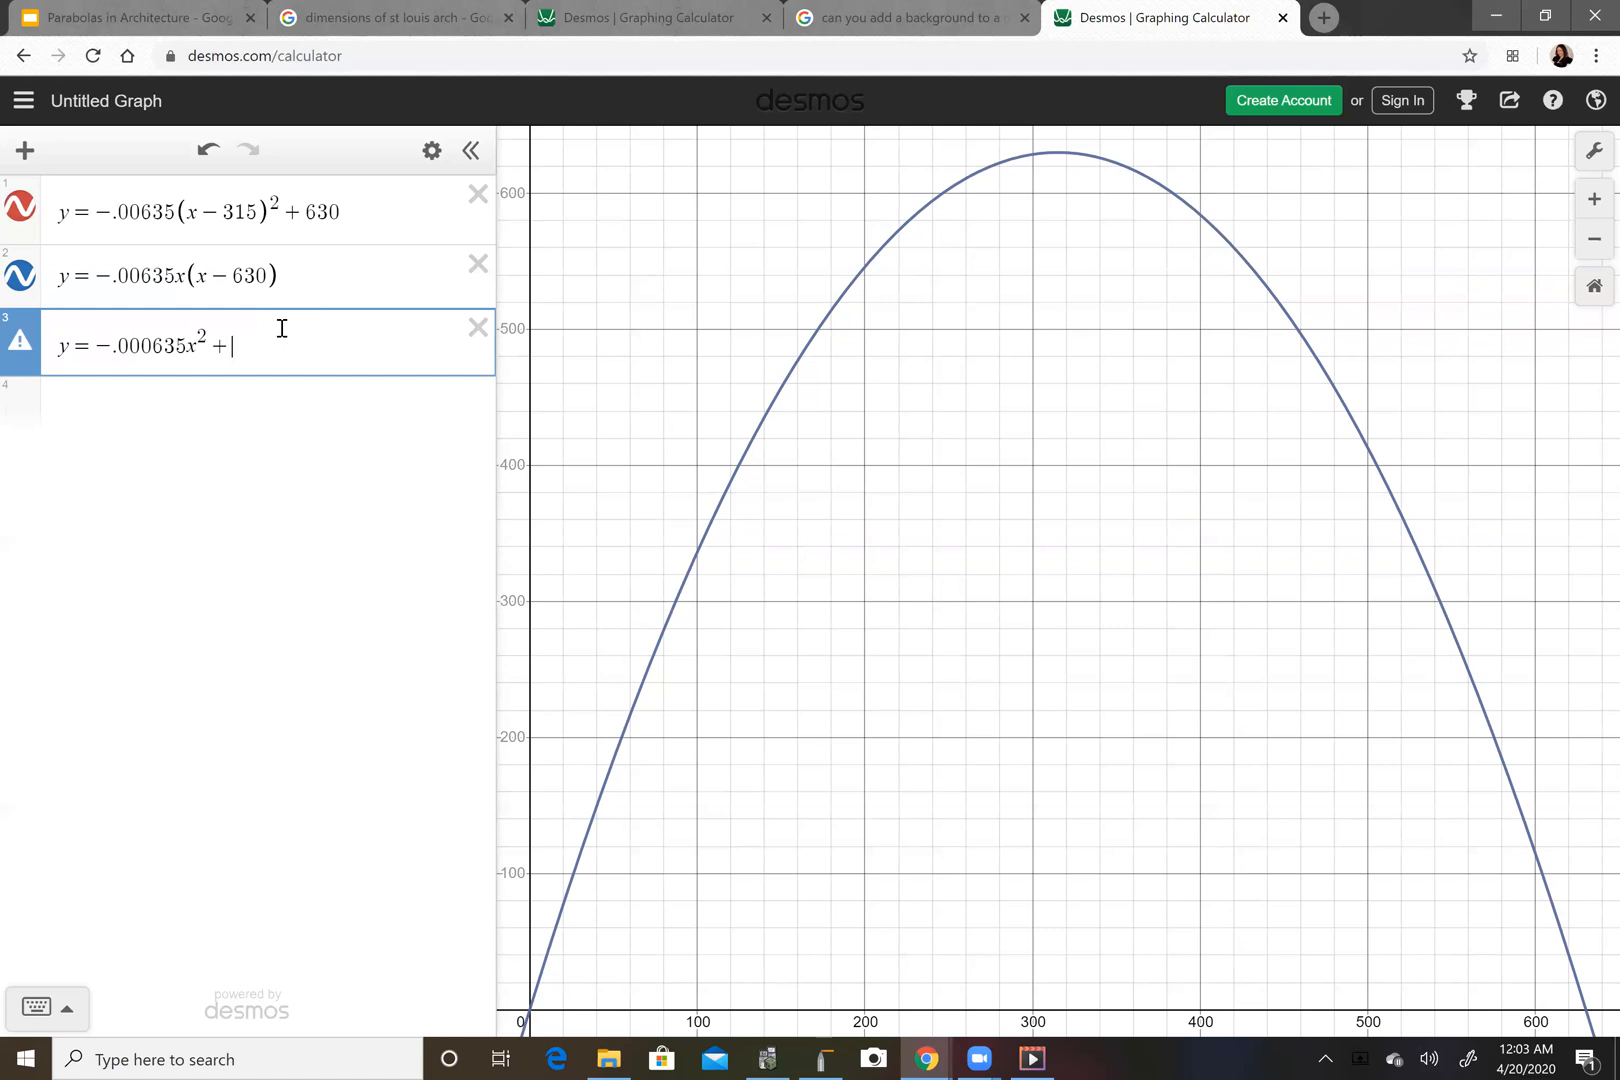
text(4x)
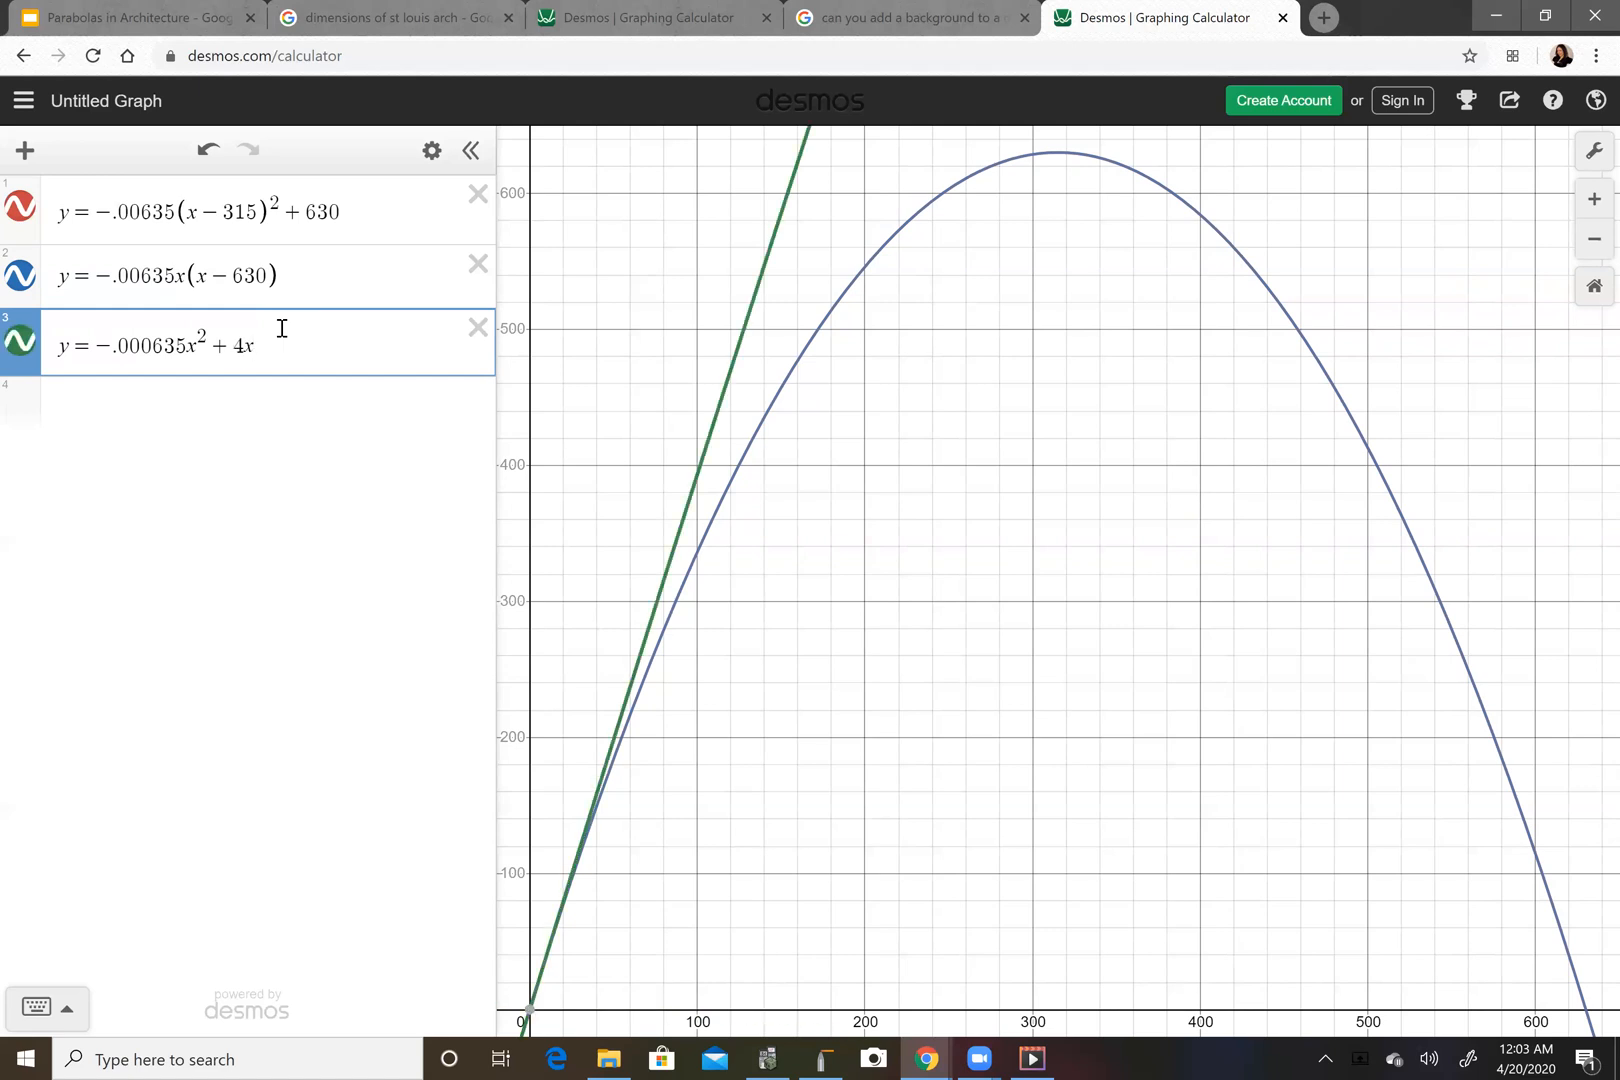